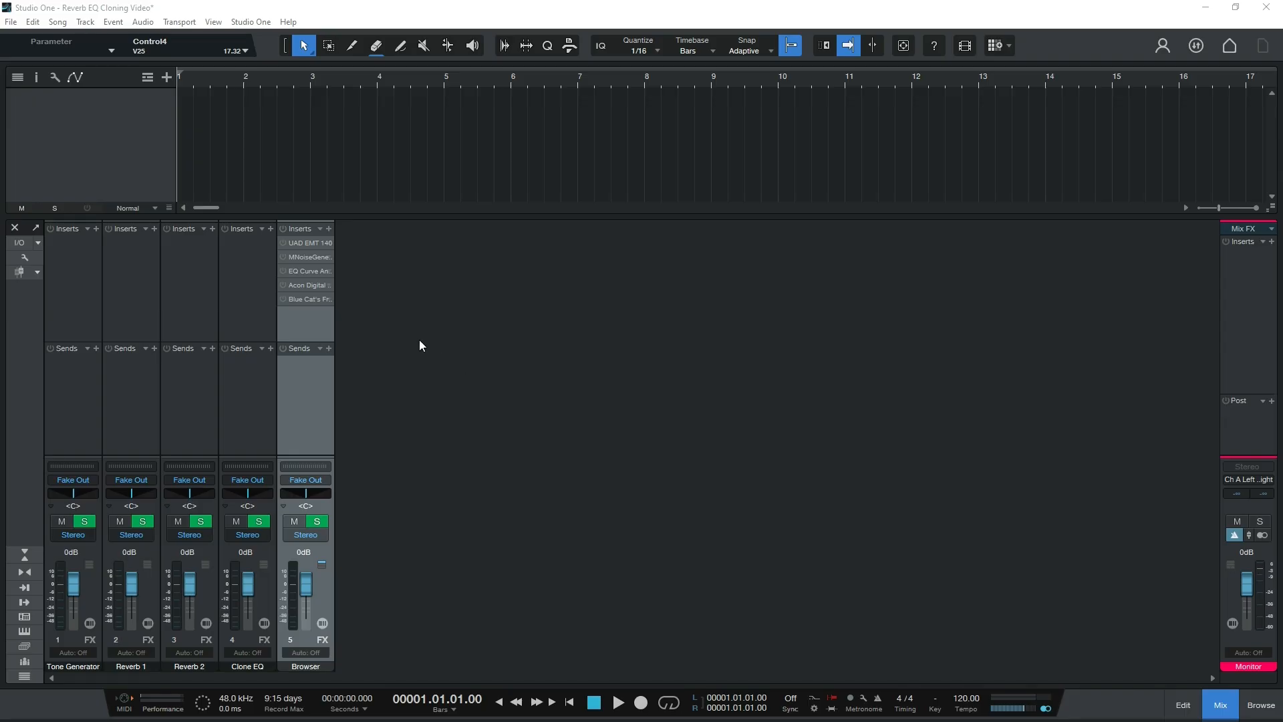
# Open the UAD EMT 140 reverb on the Browser channel to look over its controls
pyautogui.doubleClick(304, 245)
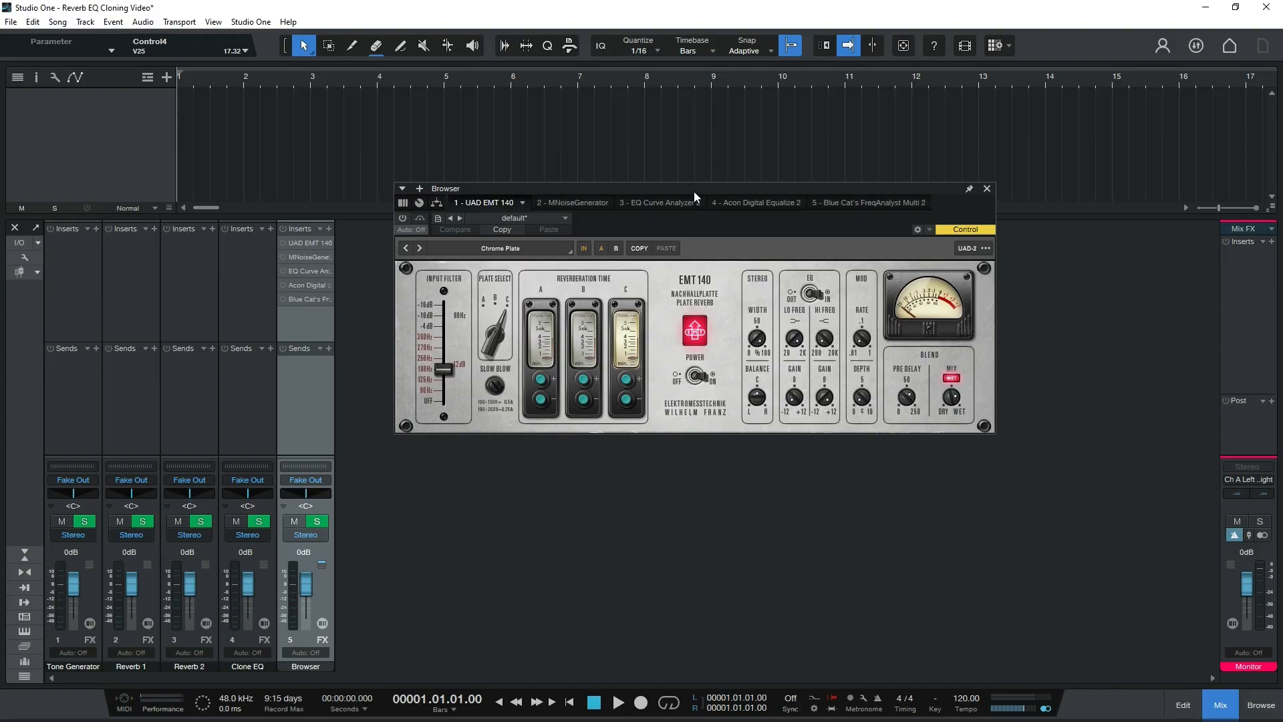
pyautogui.moveTo(695, 196); pyautogui.dragTo(696, 191)
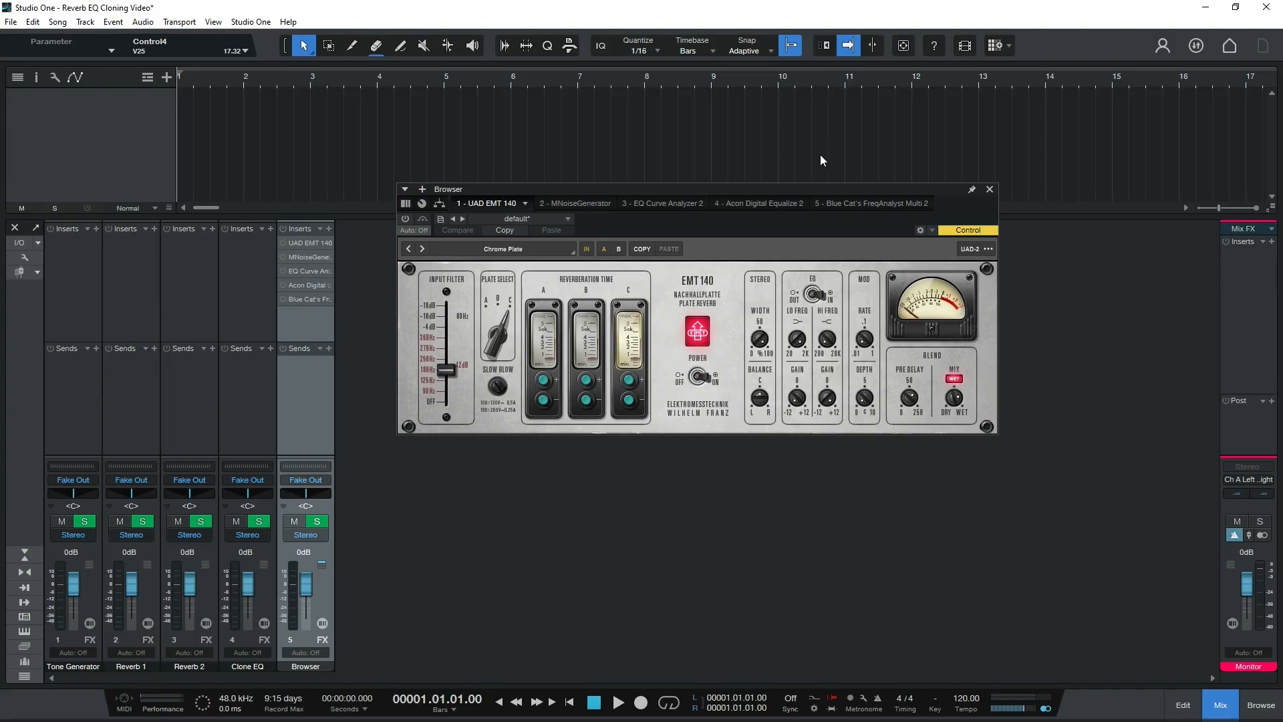
pyautogui.click(990, 190)
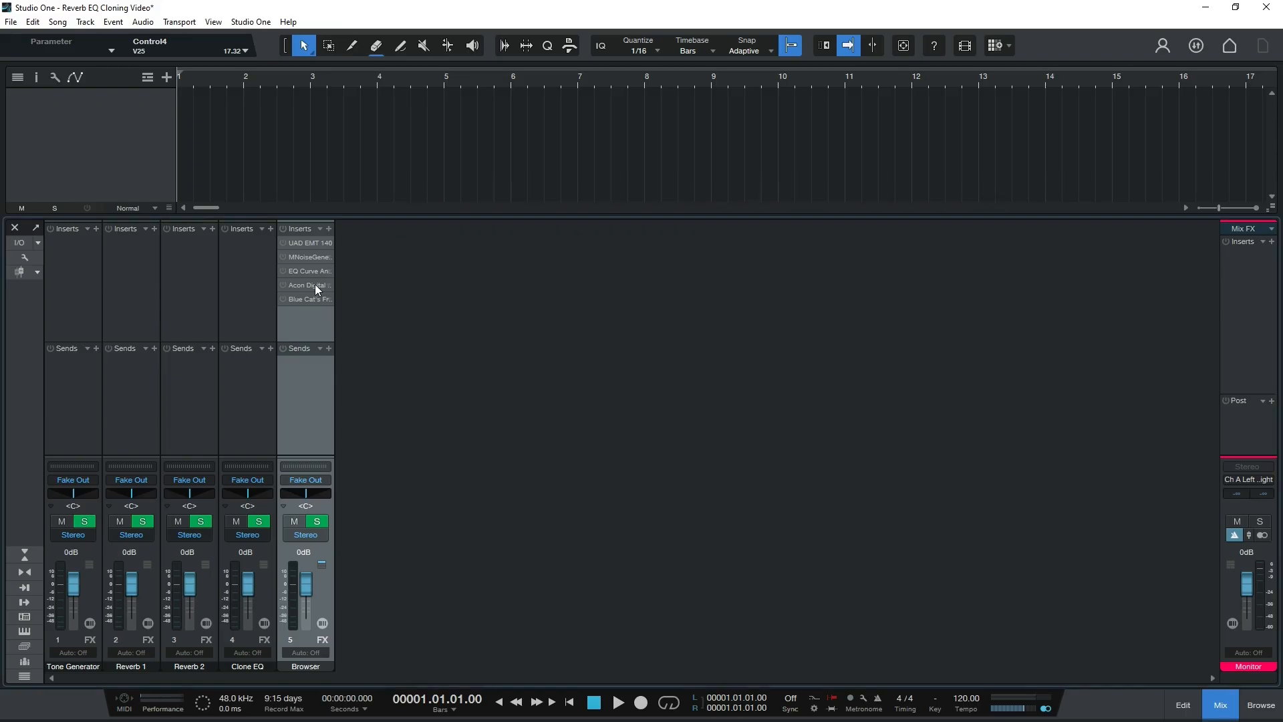
# Copy MNoiseGenerator from the Browser channel to the Tone Generator channel and activate it with white noise
pyautogui.click(303, 257)
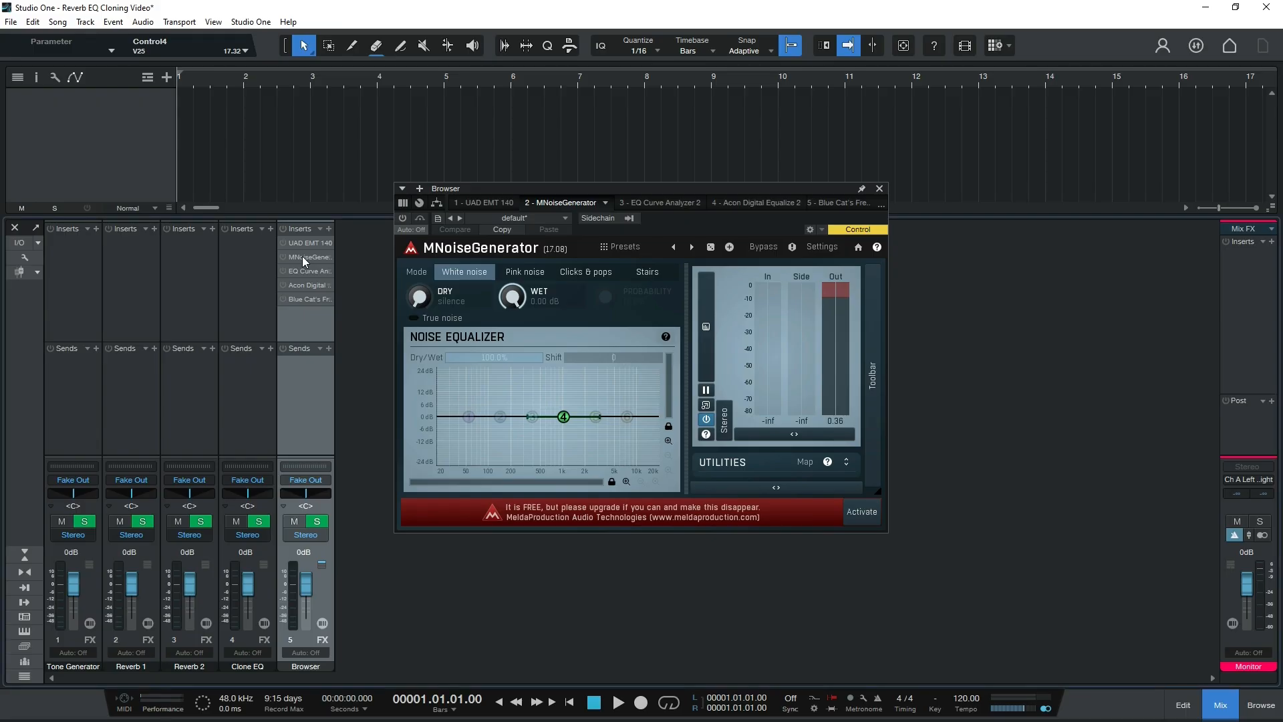
pyautogui.moveTo(303, 256); pyautogui.dragTo(79, 258)
pyautogui.click(51, 244)
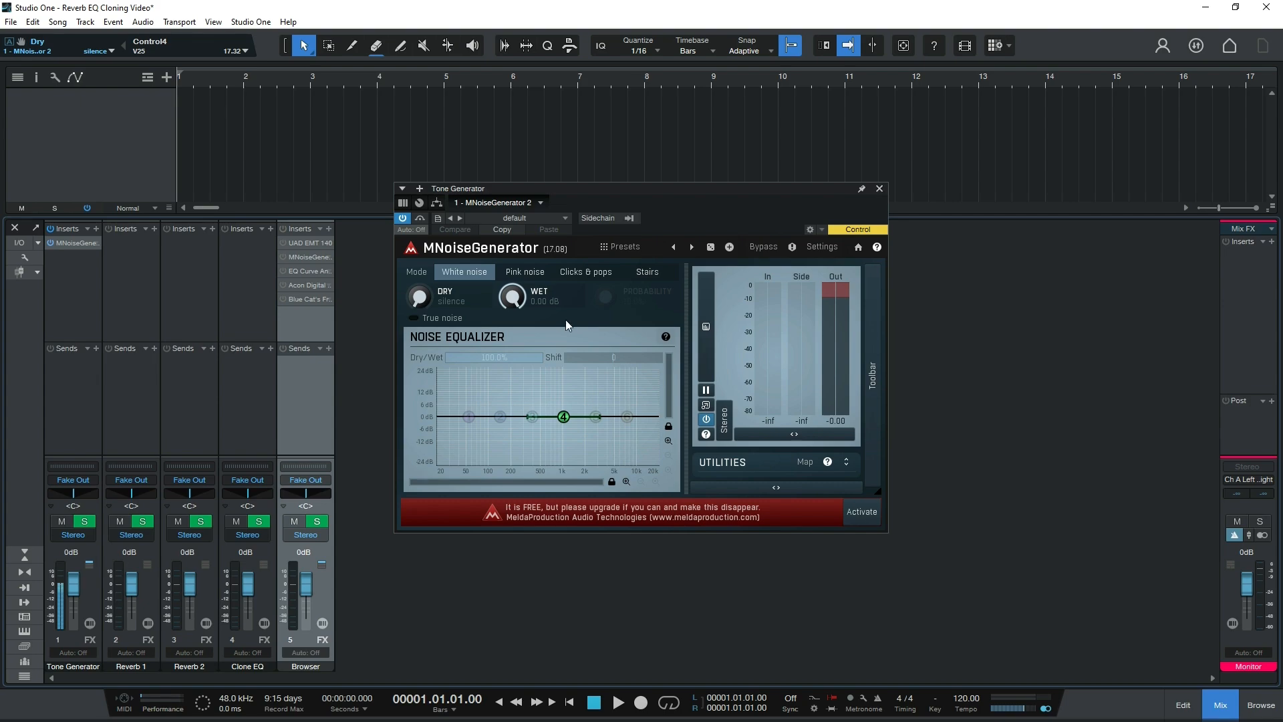
pyautogui.click(880, 189)
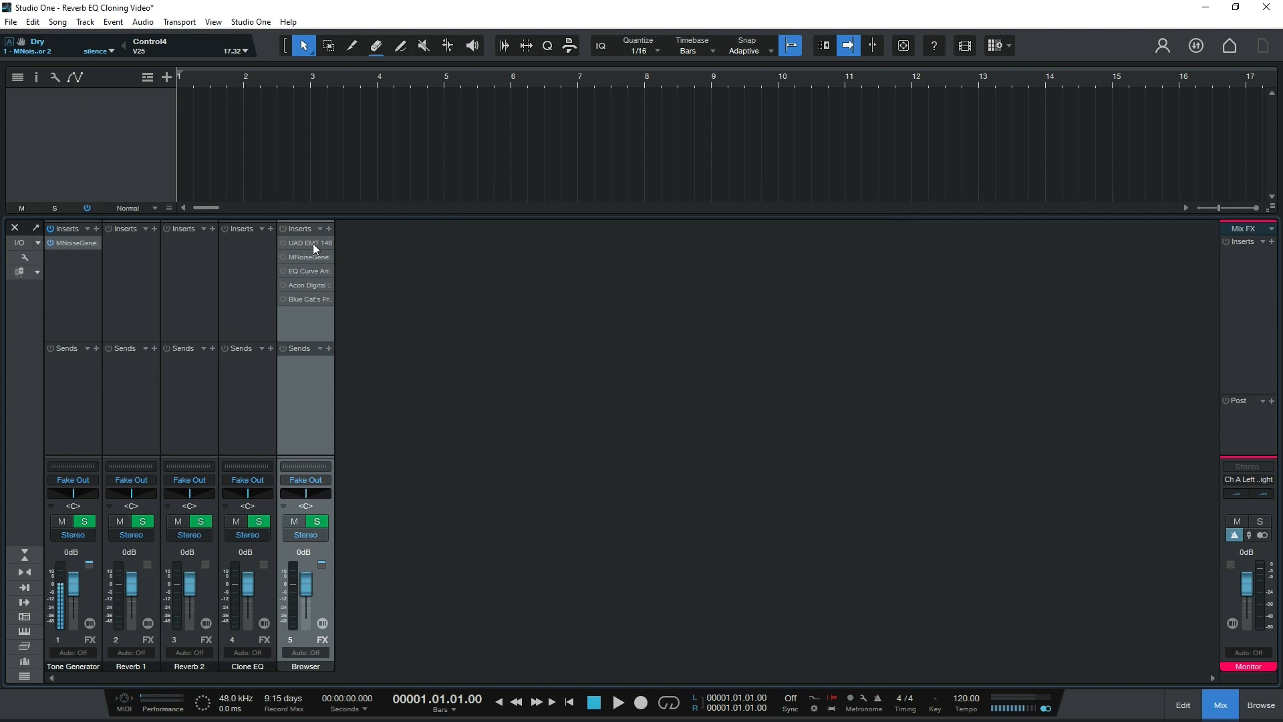
# Copy the UAD EMT 140 reverb from the Browser channel to the Reverb 1 channel
pyautogui.moveTo(312, 241); pyautogui.dragTo(140, 265)
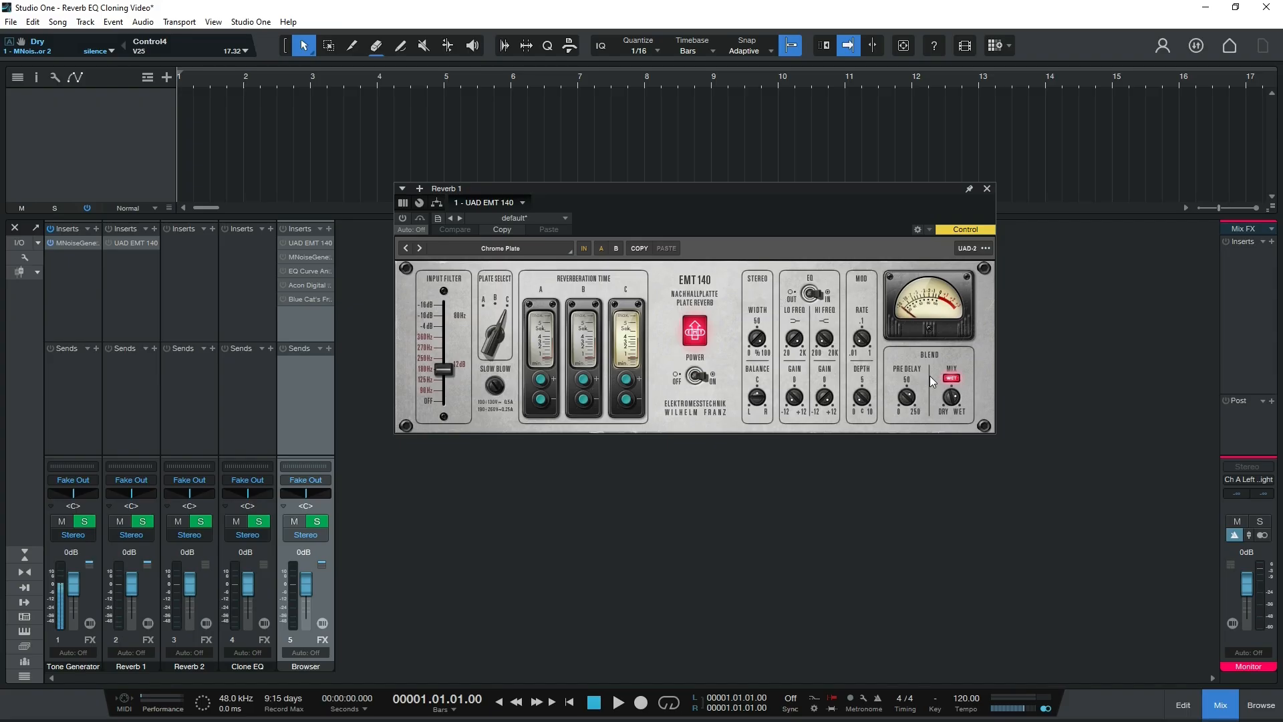
pyautogui.click(952, 378)
pyautogui.click(987, 189)
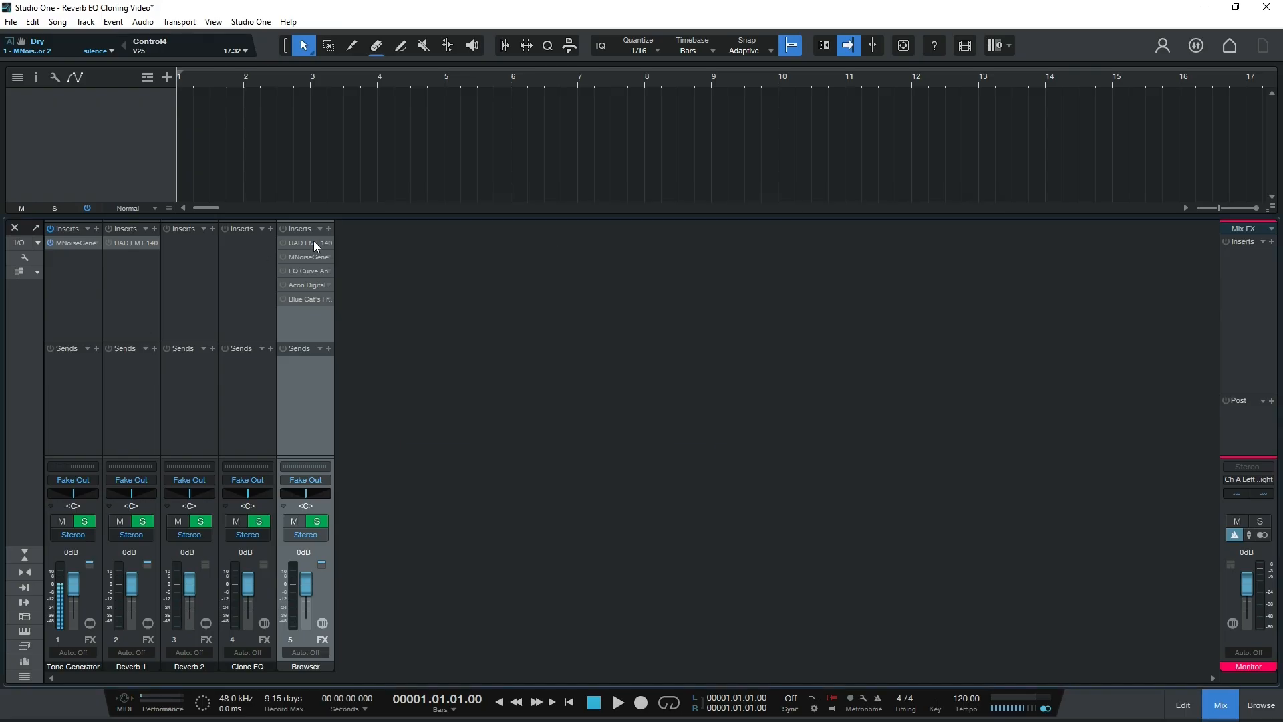
# Copy the UAD EMT 140 to the Reverb 2 channel, switch its EQ out, and check the Reverb 1 settings against it
pyautogui.moveTo(314, 243); pyautogui.dragTo(203, 247)
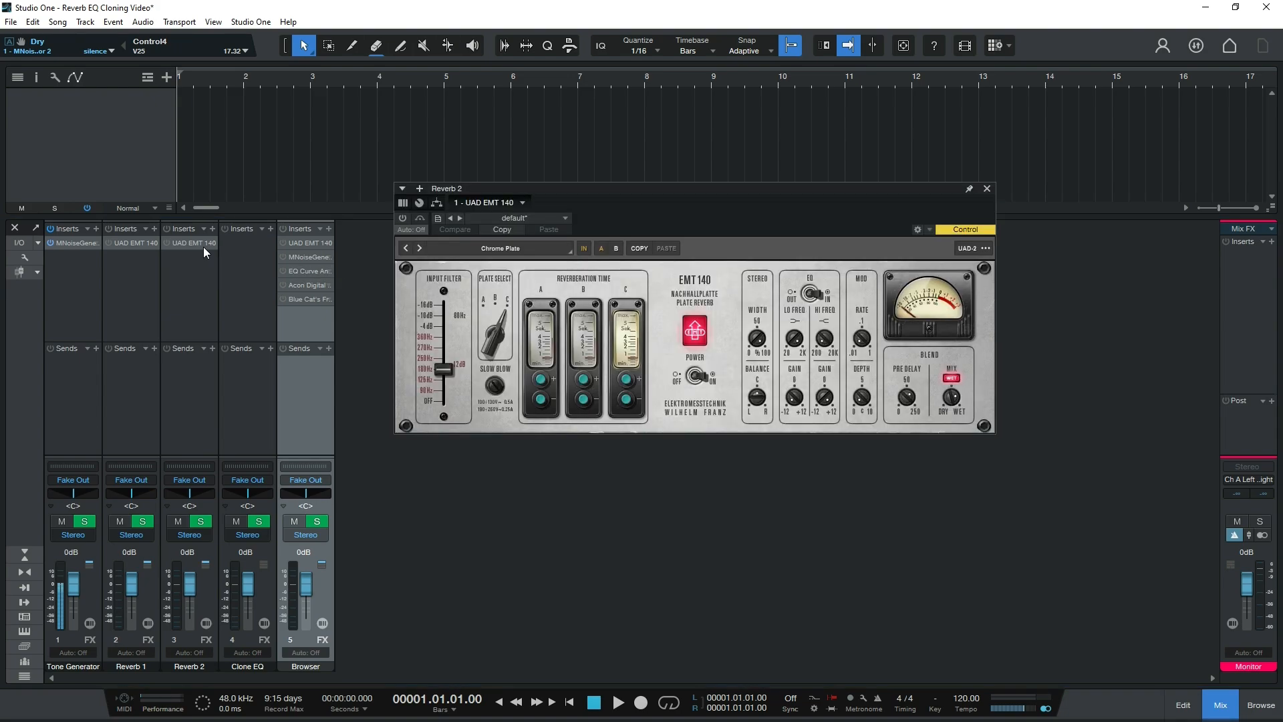
pyautogui.click(815, 295)
pyautogui.click(181, 303)
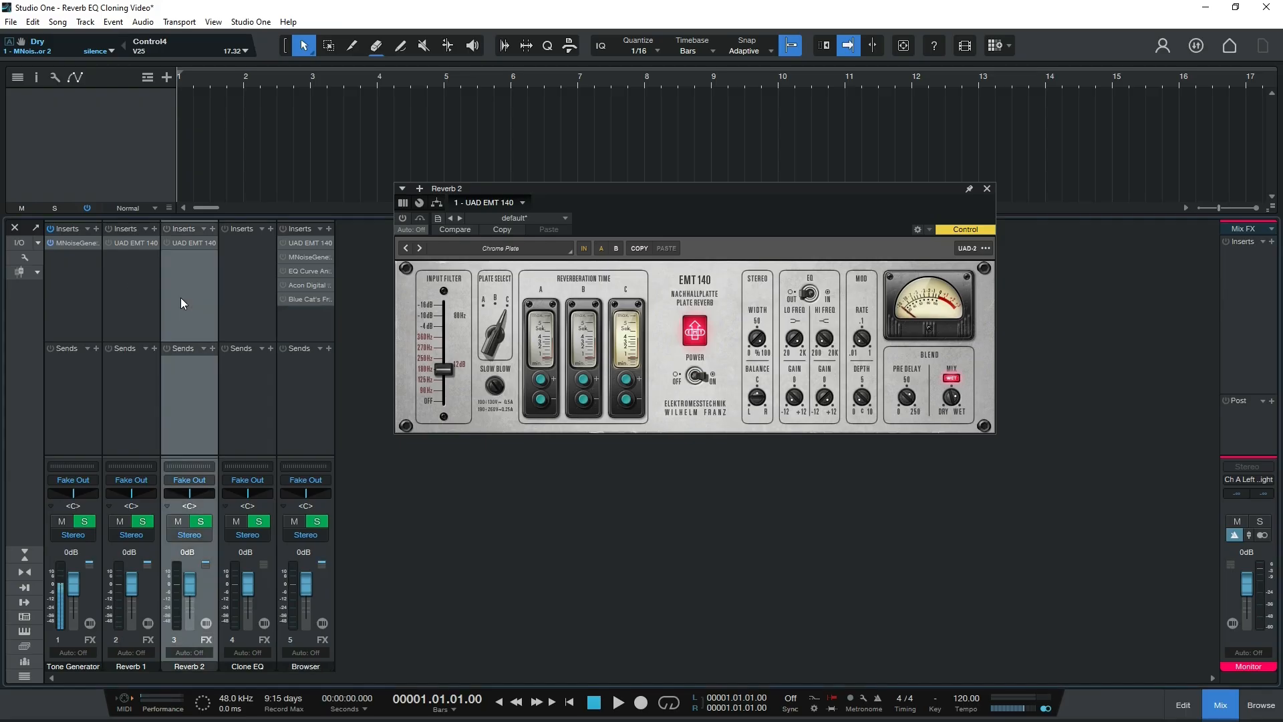
pyautogui.click(141, 301)
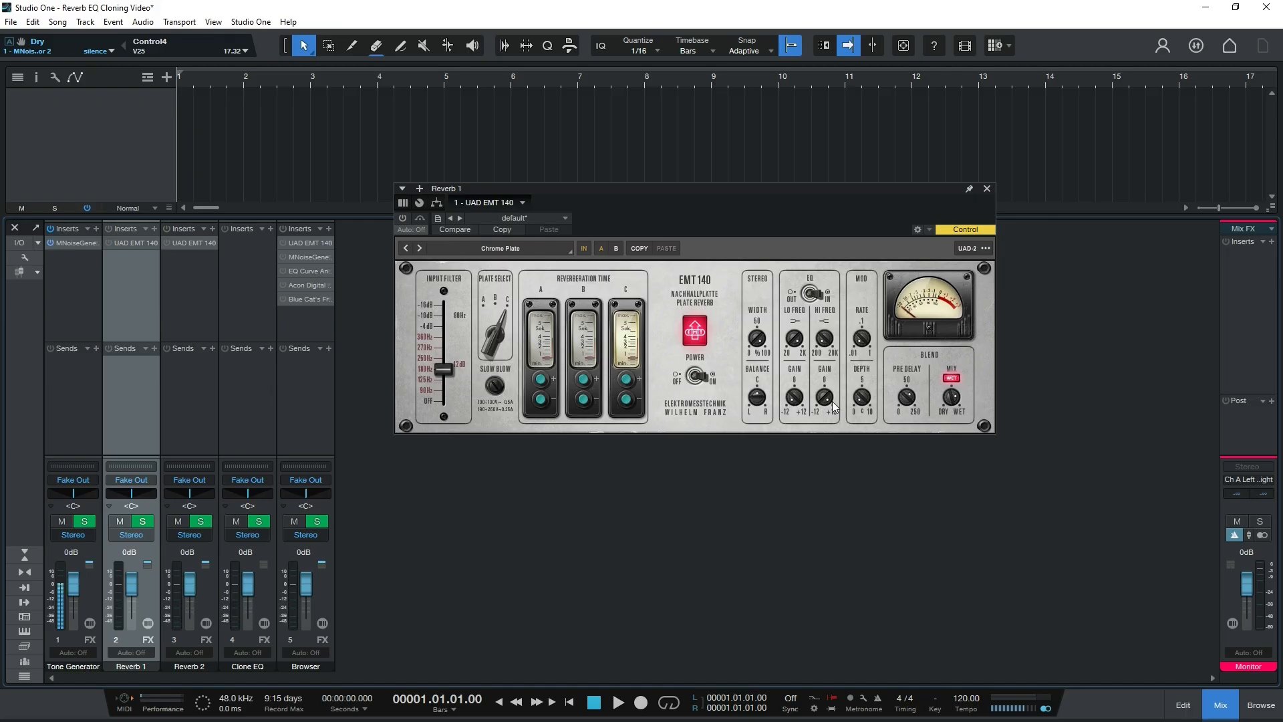
pyautogui.click(987, 189)
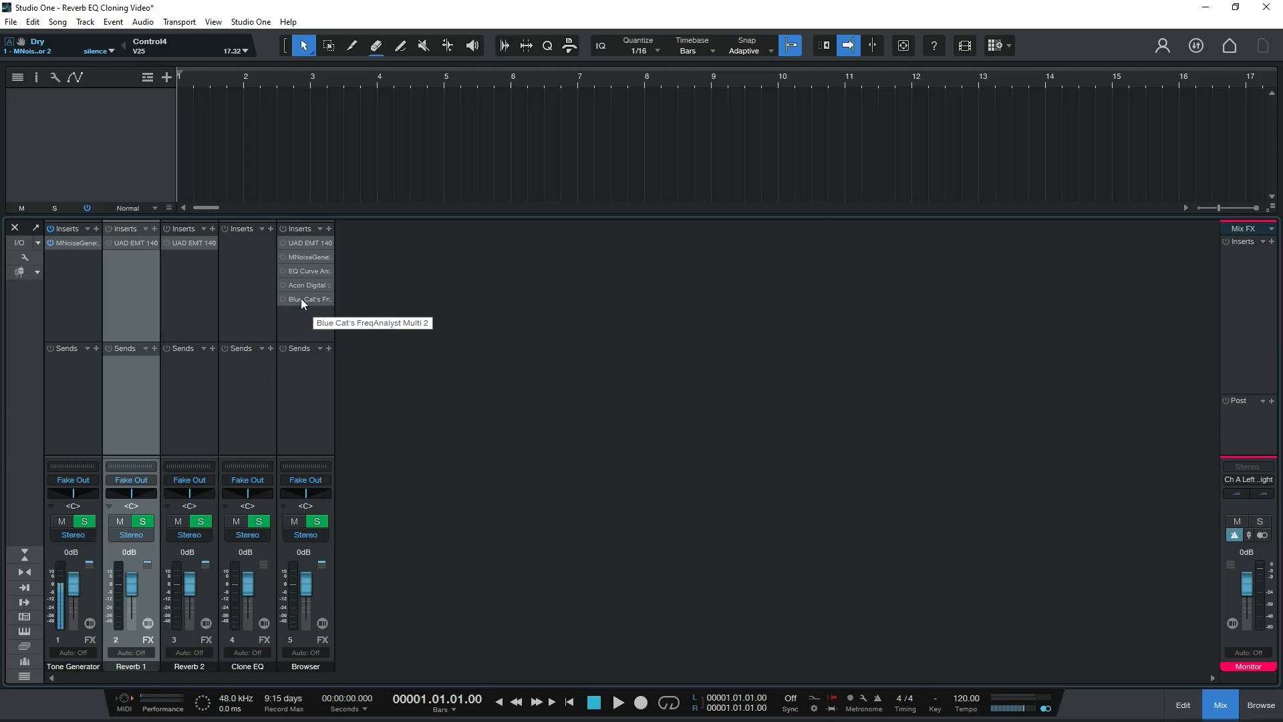
# Add Blue Cat's FreqAnalyst Multi 2 to Reverb 1 and route its Channel 1 Instant curve to number 1, named "Reverb 1"
pyautogui.moveTo(301, 299); pyautogui.dragTo(136, 271)
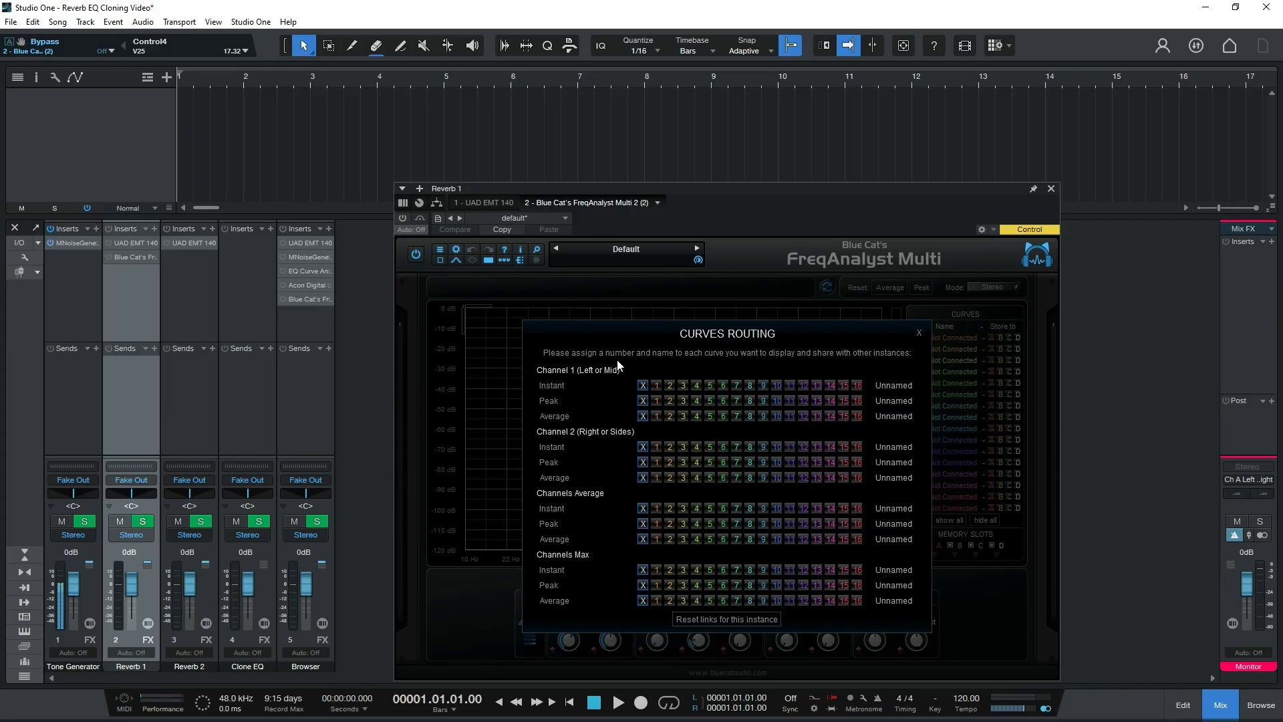
pyautogui.click(655, 389)
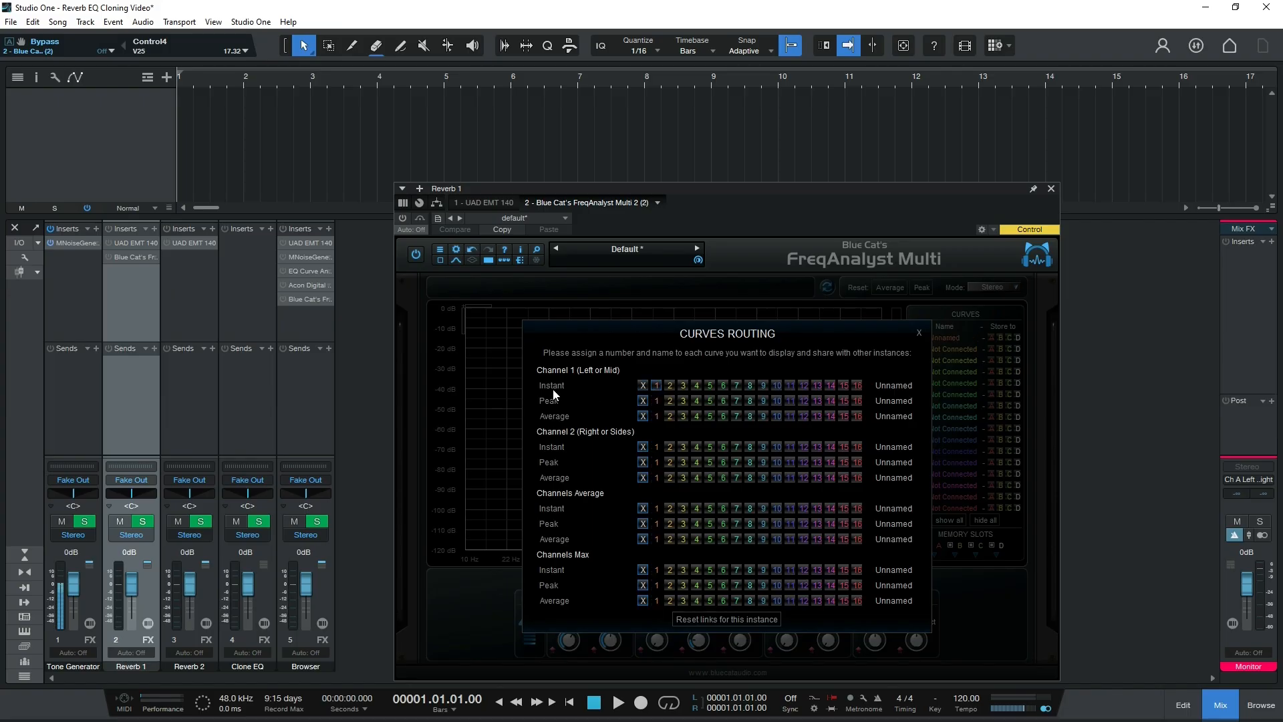
pyautogui.click(880, 385)
pyautogui.write('Reverb')
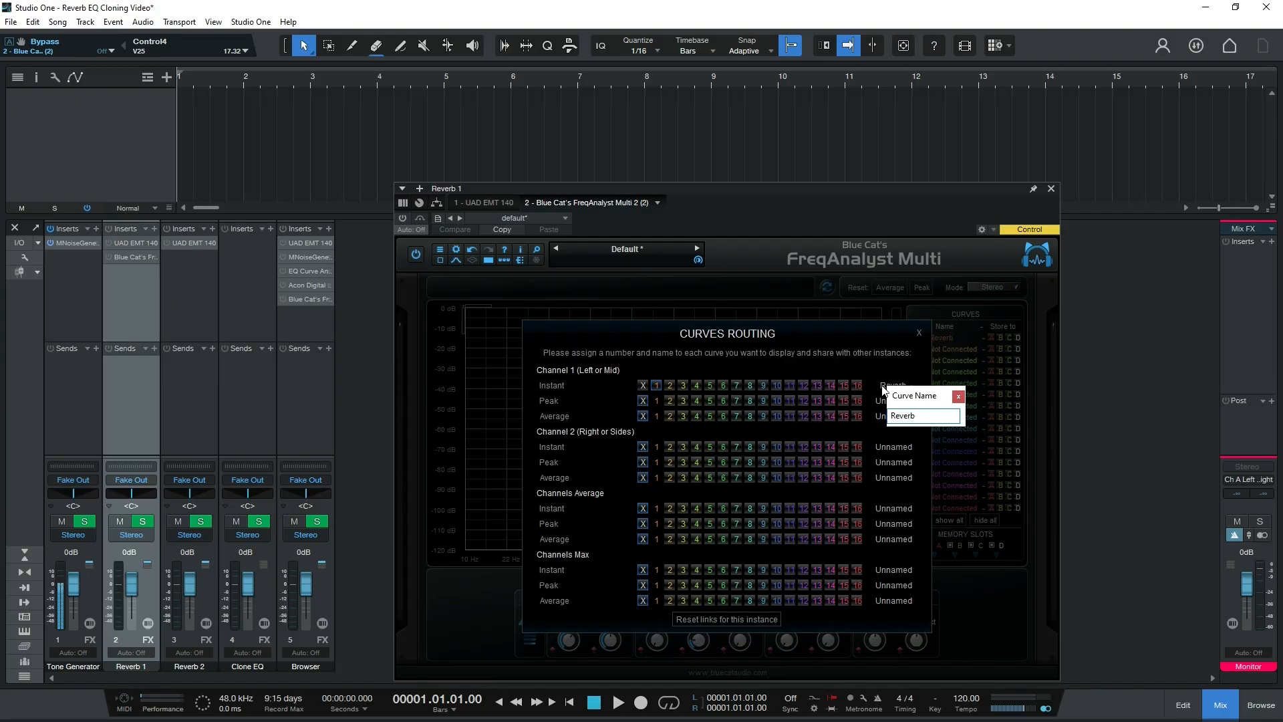
pyautogui.write(' 1')
pyautogui.click(958, 396)
pyautogui.click(919, 333)
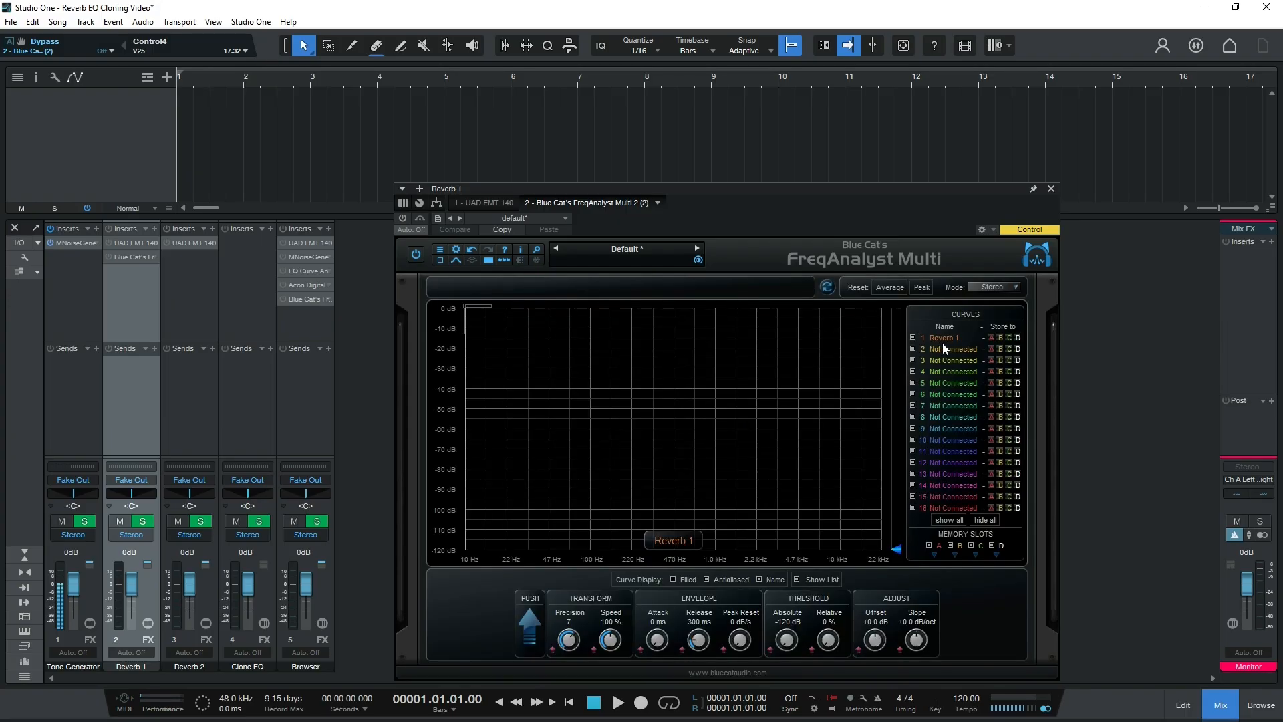
pyautogui.click(1050, 189)
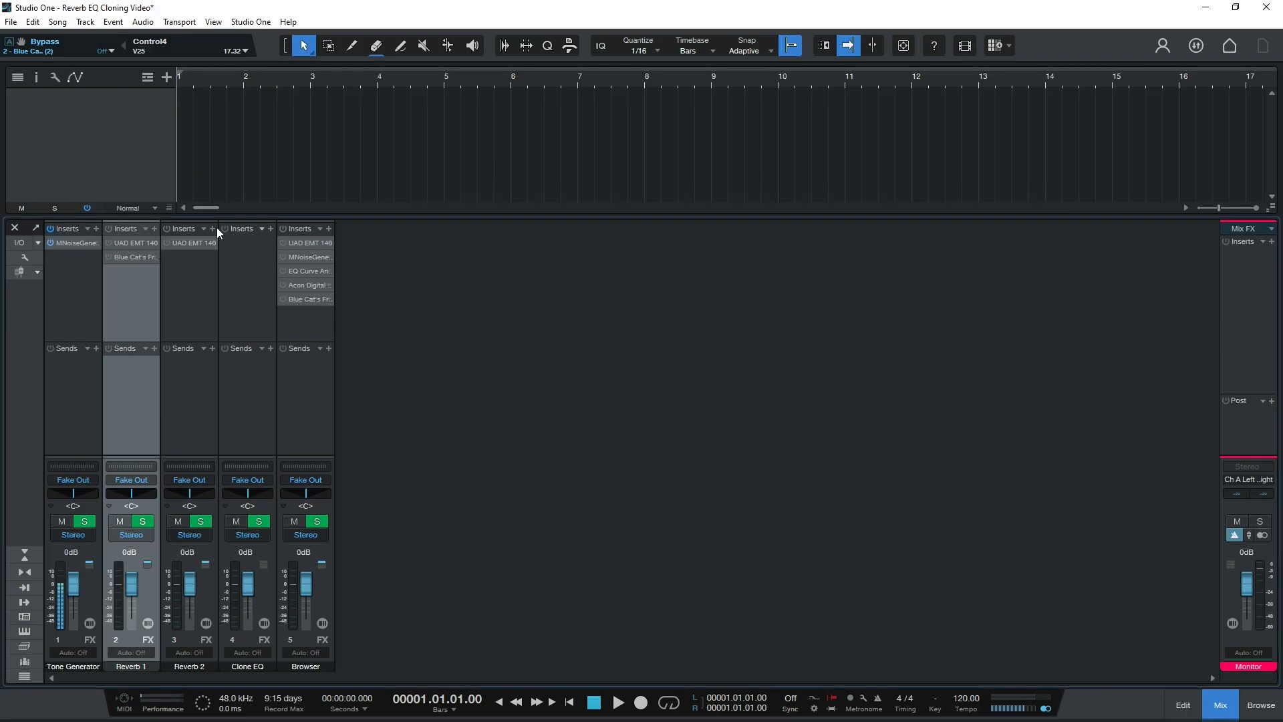
# Add Blue Cat's FreqAnalyst Multi 2 to Reverb 2 and route its Channel 1 Instant curve to number 2, named "Reverb 2"
pyautogui.moveTo(306, 299); pyautogui.dragTo(184, 265)
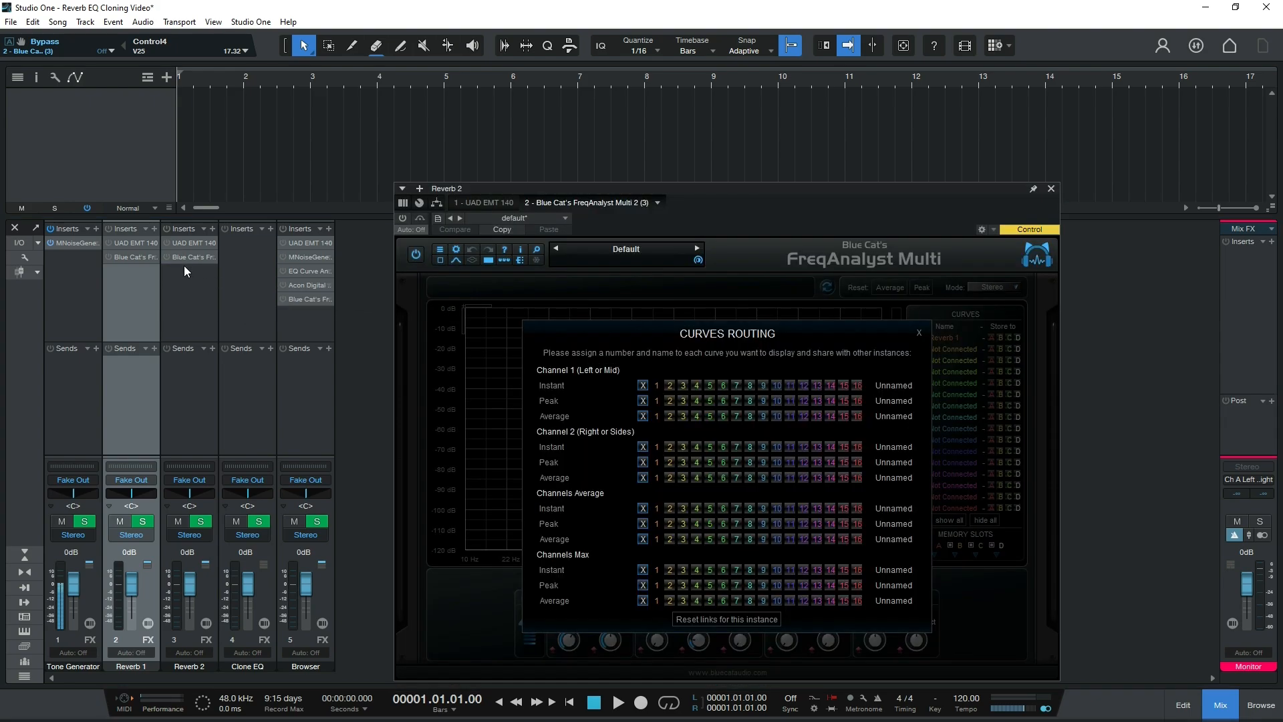
pyautogui.click(669, 387)
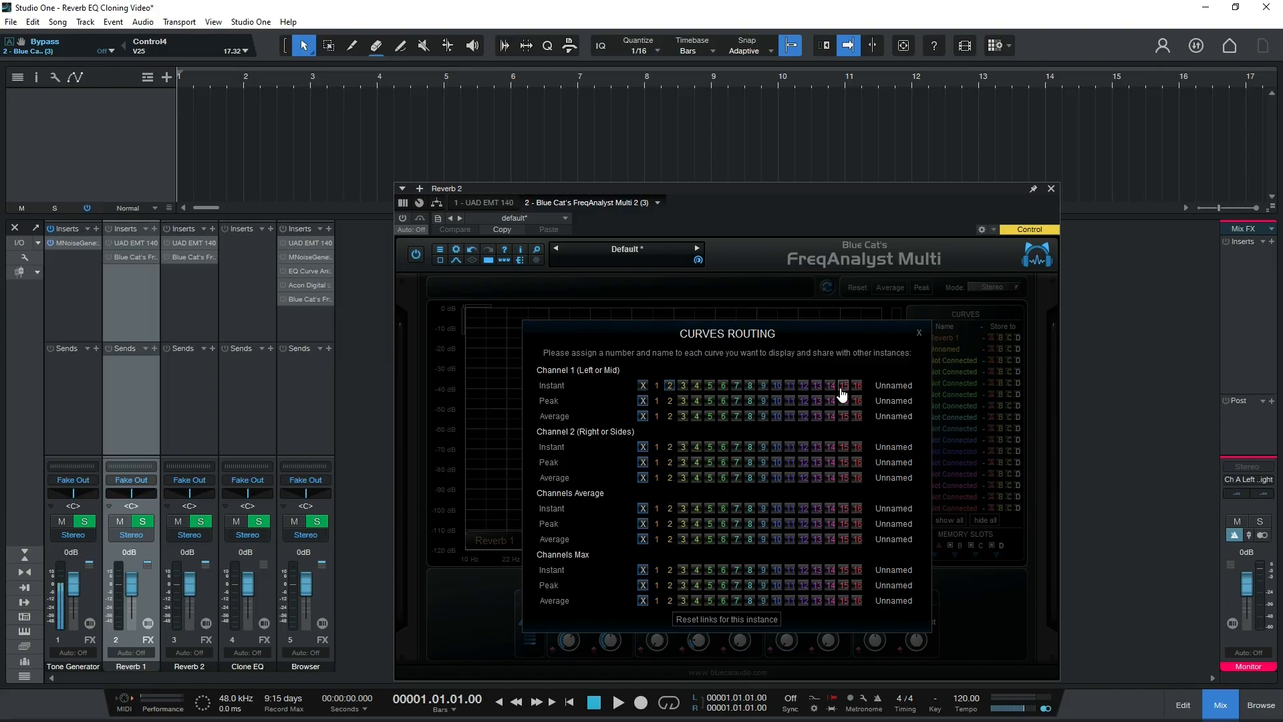
pyautogui.click(889, 386)
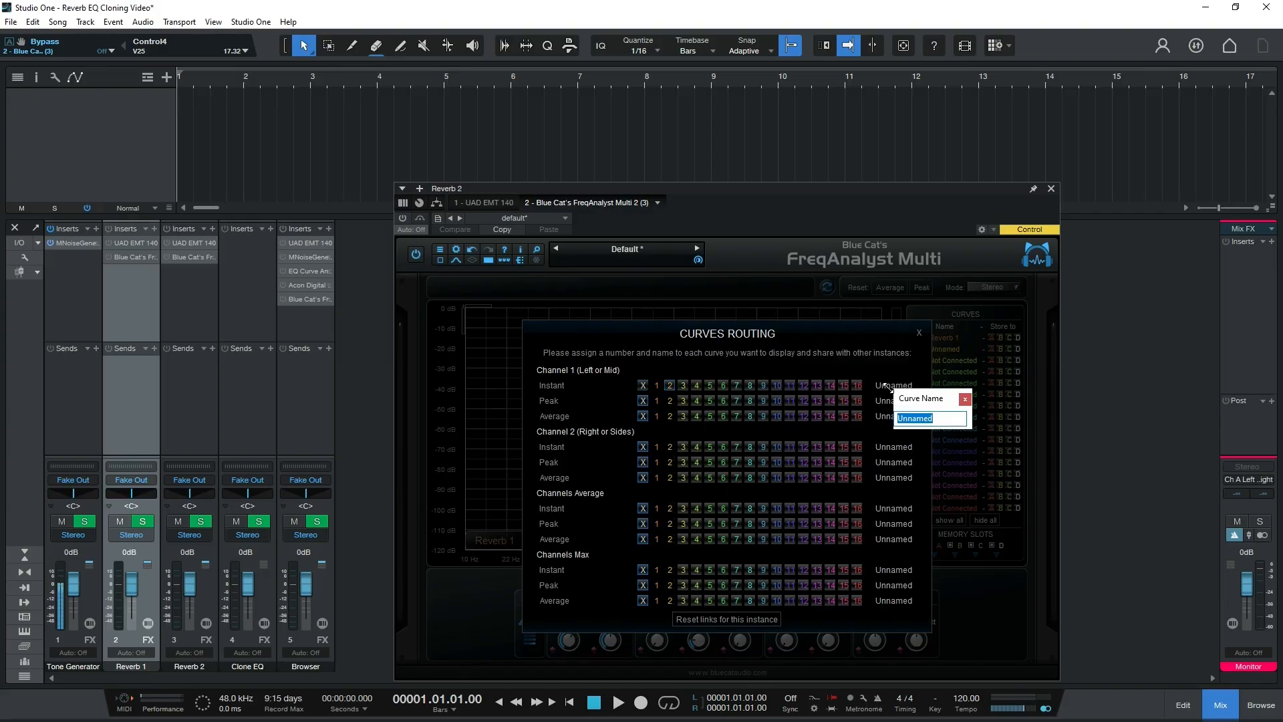
pyautogui.write('Reverb 2')
pyautogui.click(966, 399)
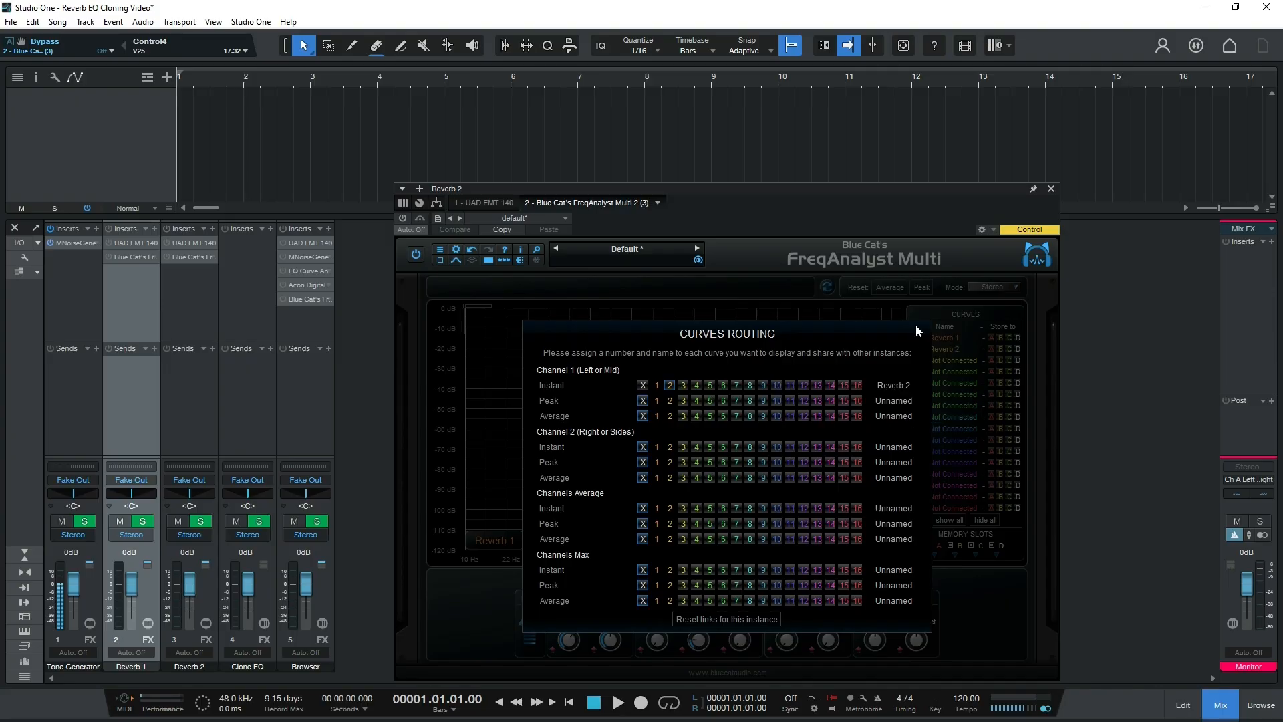
pyautogui.click(917, 331)
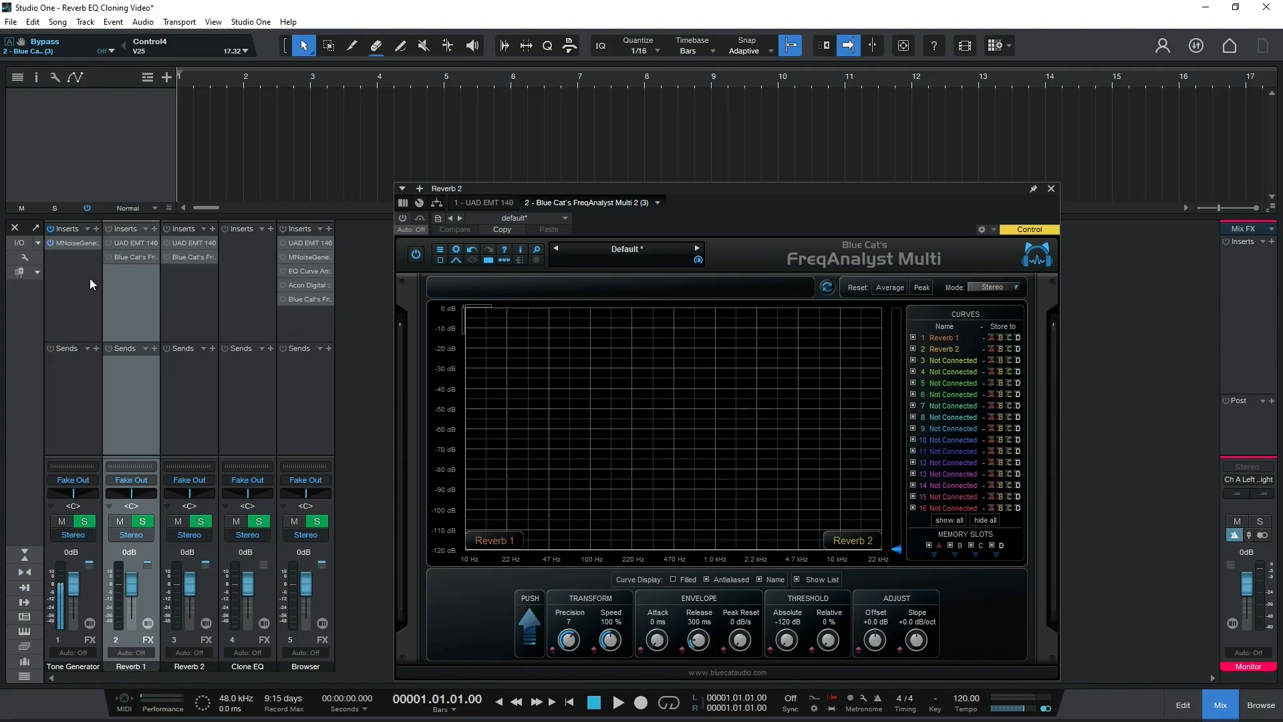
# Activate the inserts on both reverb channels and add sends from Tone Generator to Reverb 1 and Reverb 2
pyautogui.click(109, 244)
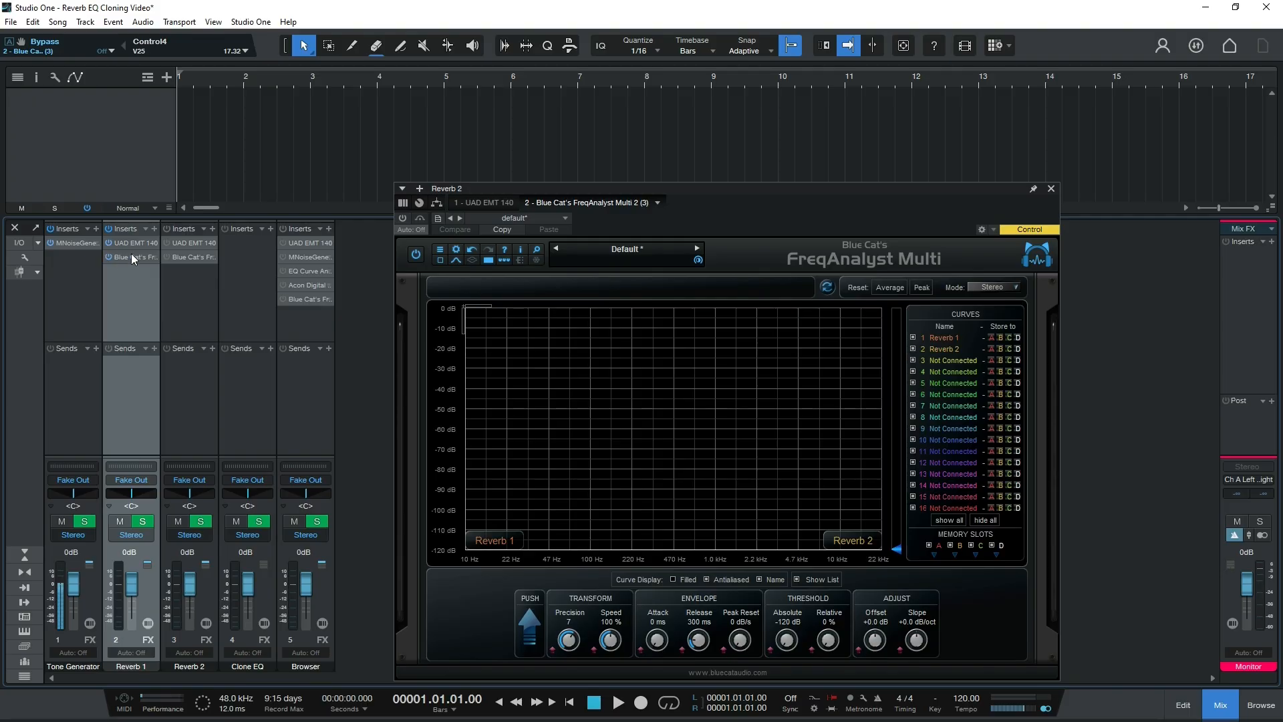
pyautogui.click(165, 256)
pyautogui.click(98, 348)
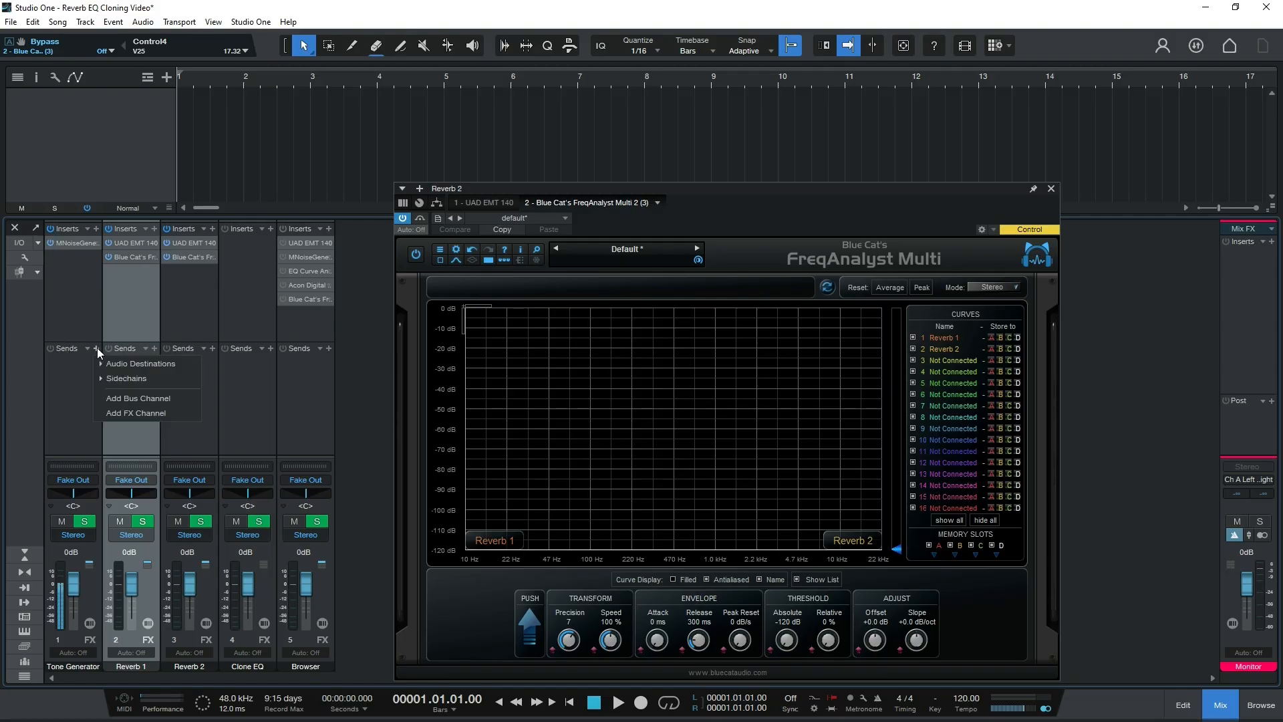
pyautogui.click(108, 365)
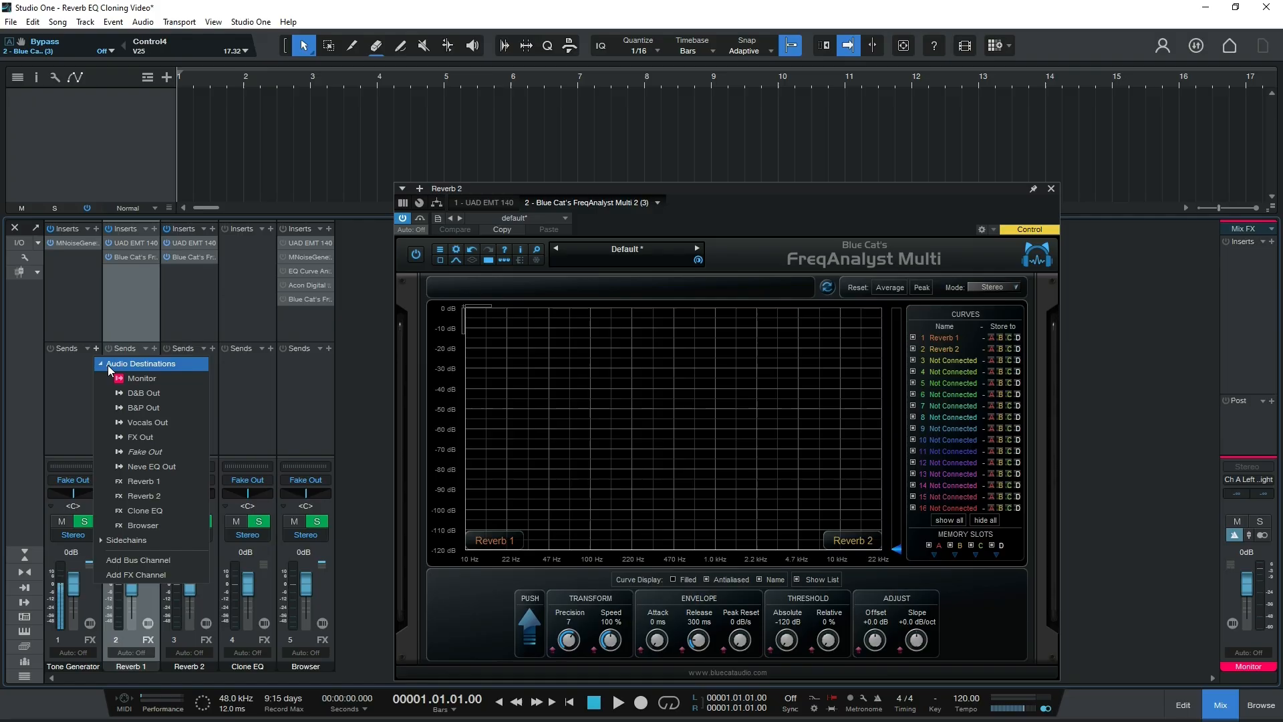
pyautogui.click(136, 480)
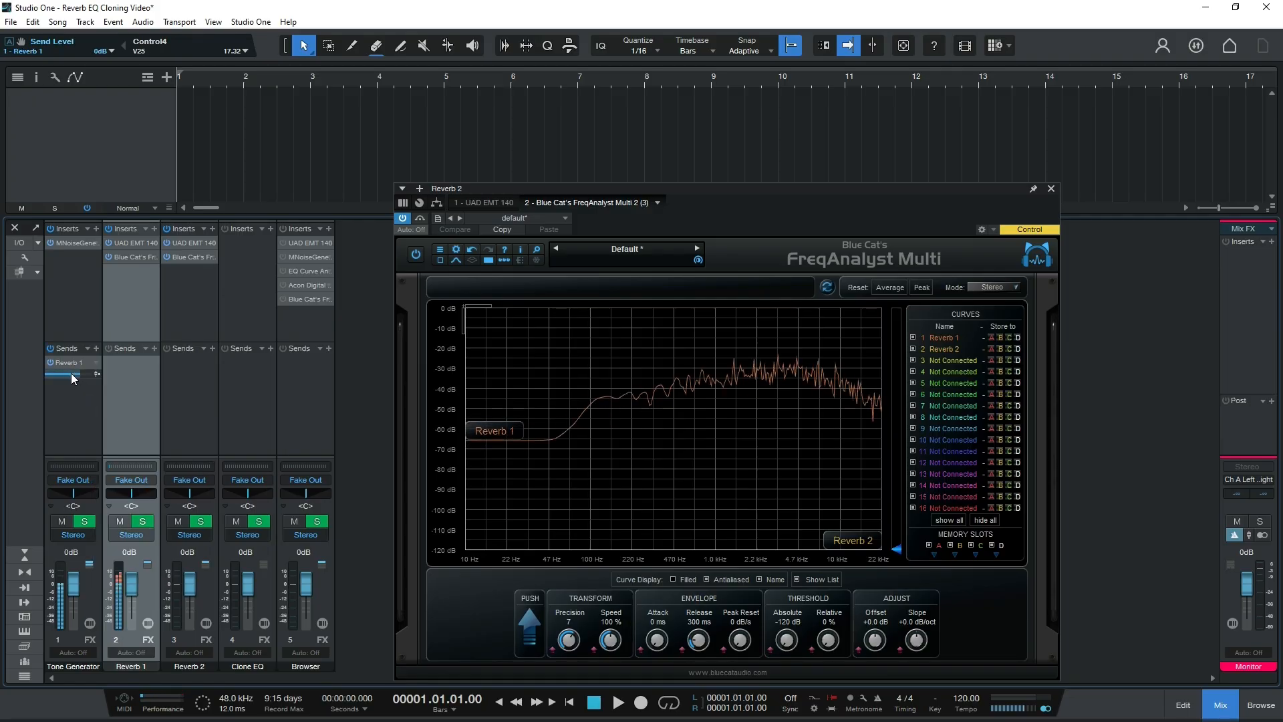
pyautogui.click(95, 348)
pyautogui.click(105, 365)
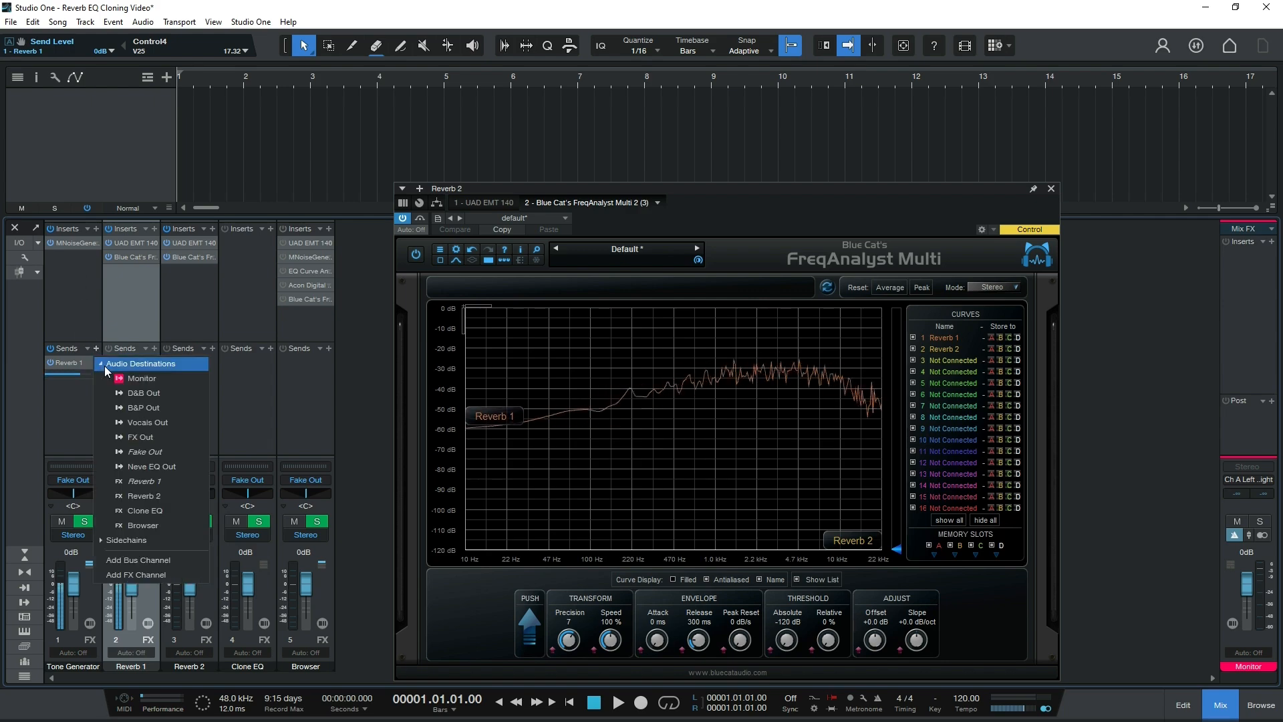
pyautogui.click(143, 496)
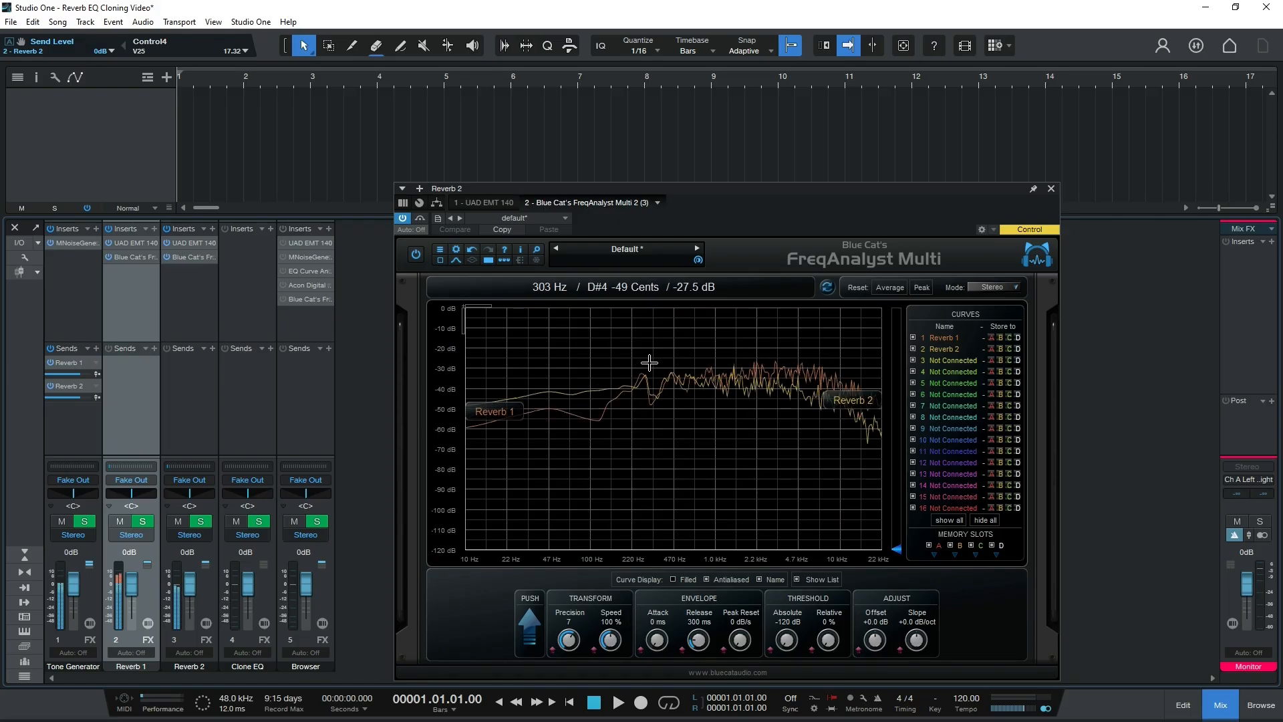
# Simplify the FreqAnalyst Multi display by hiding the curve names, the parameter knobs and the curve list
pyautogui.click(759, 580)
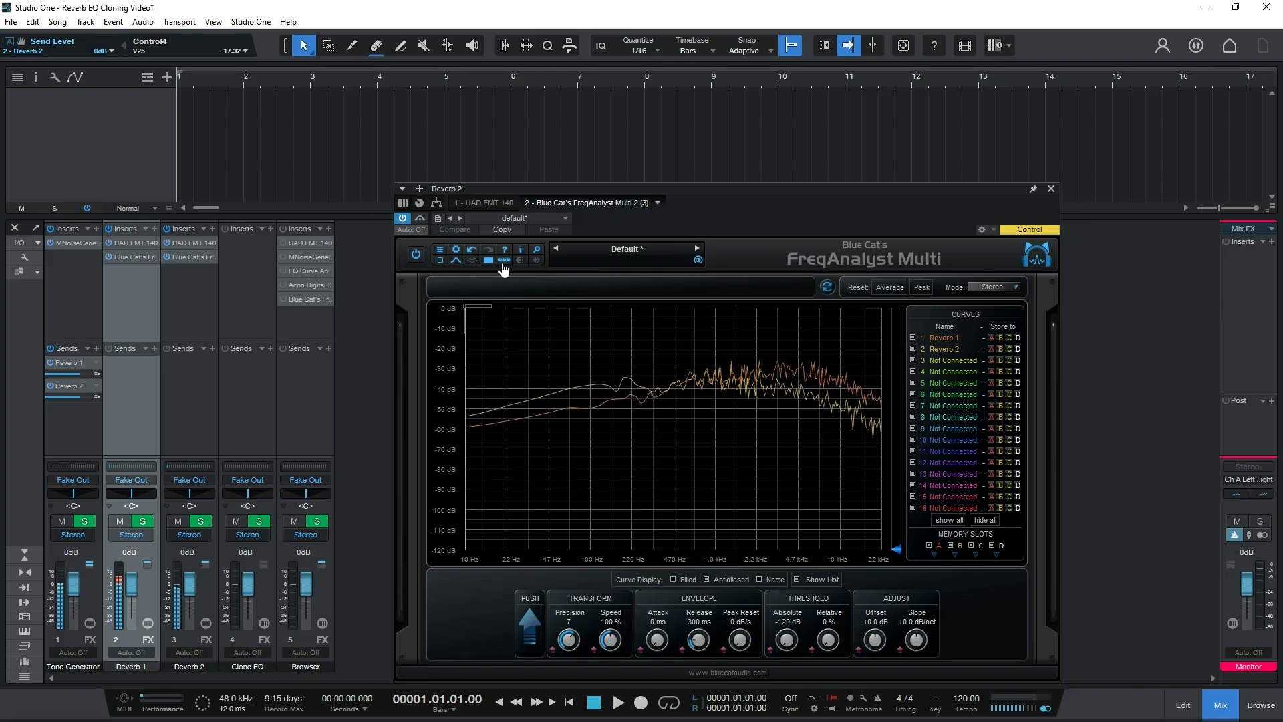
pyautogui.click(504, 263)
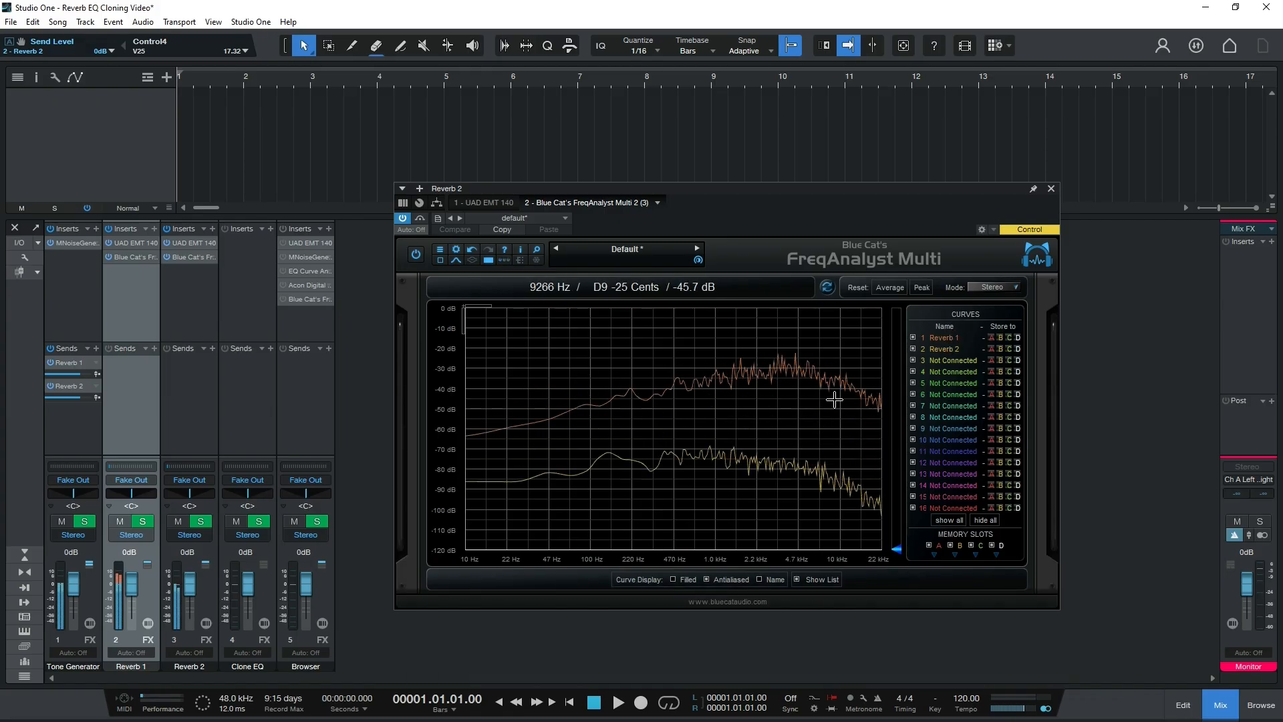
pyautogui.click(798, 579)
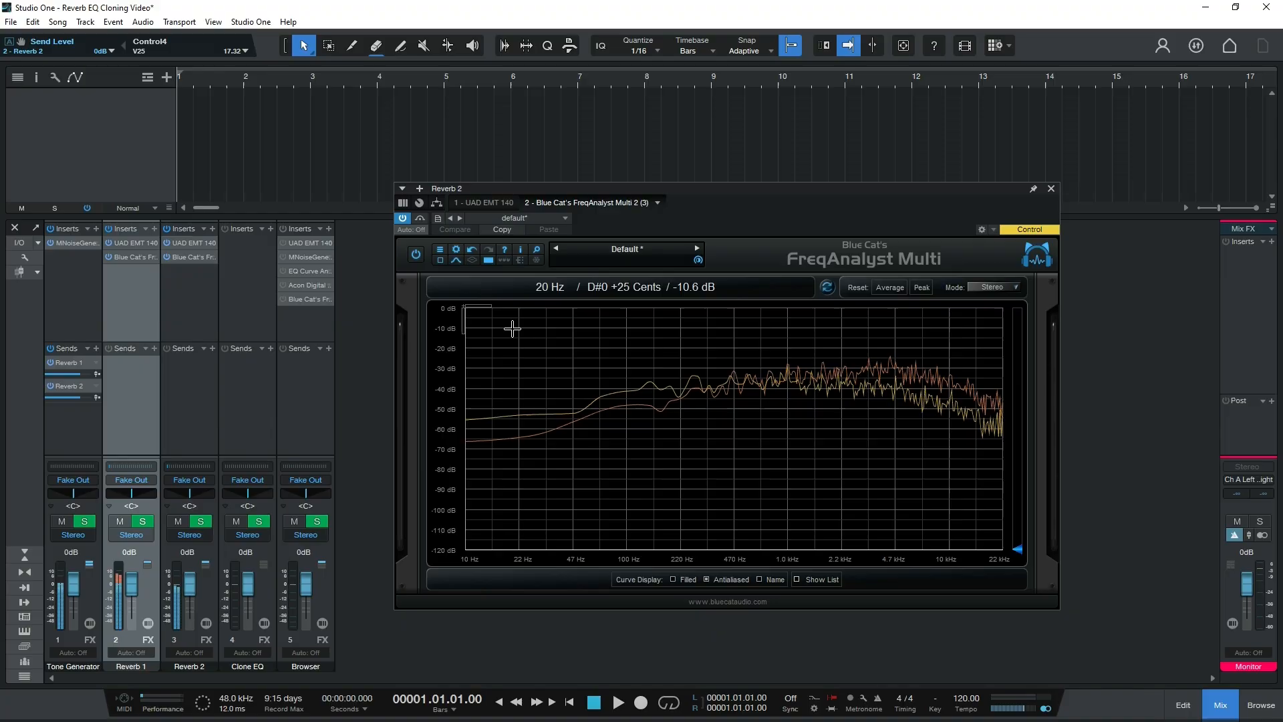
# Display the synced difference curve between Reverb 1 and Reverb 2 with the comparison list shown, zoomed vertically to about ±12 dB
pyautogui.click(473, 265)
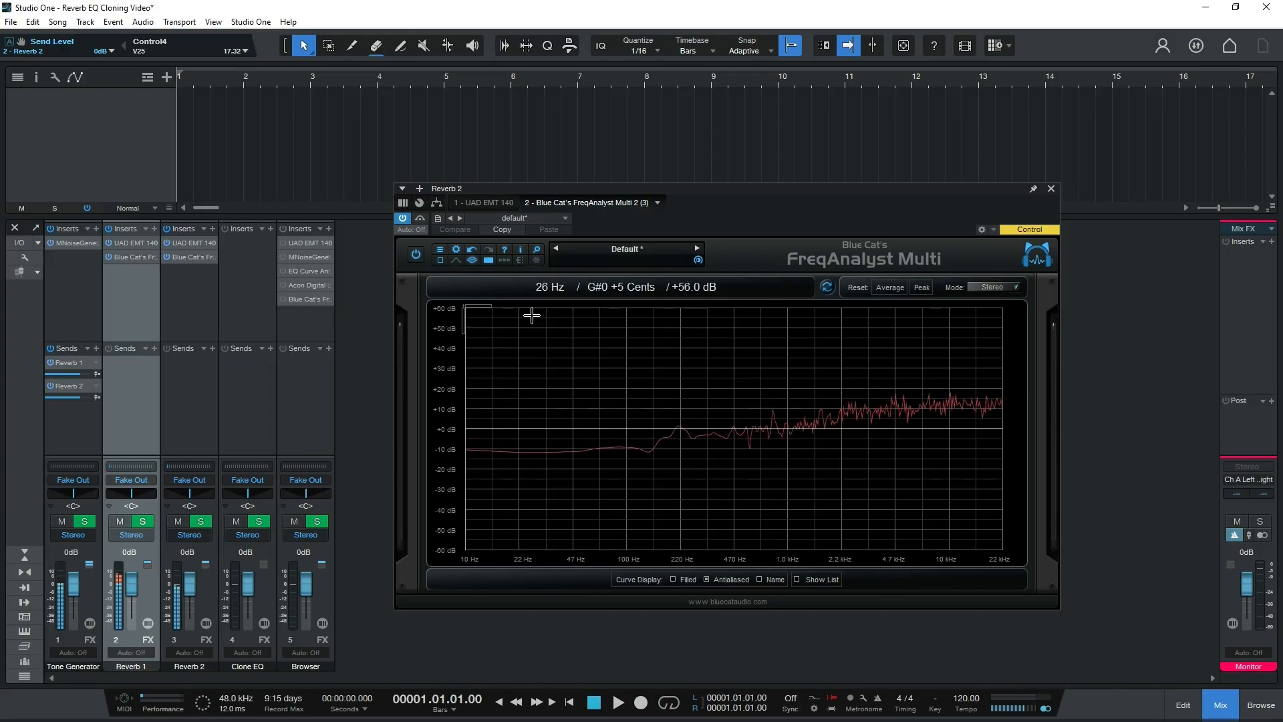
pyautogui.click(827, 287)
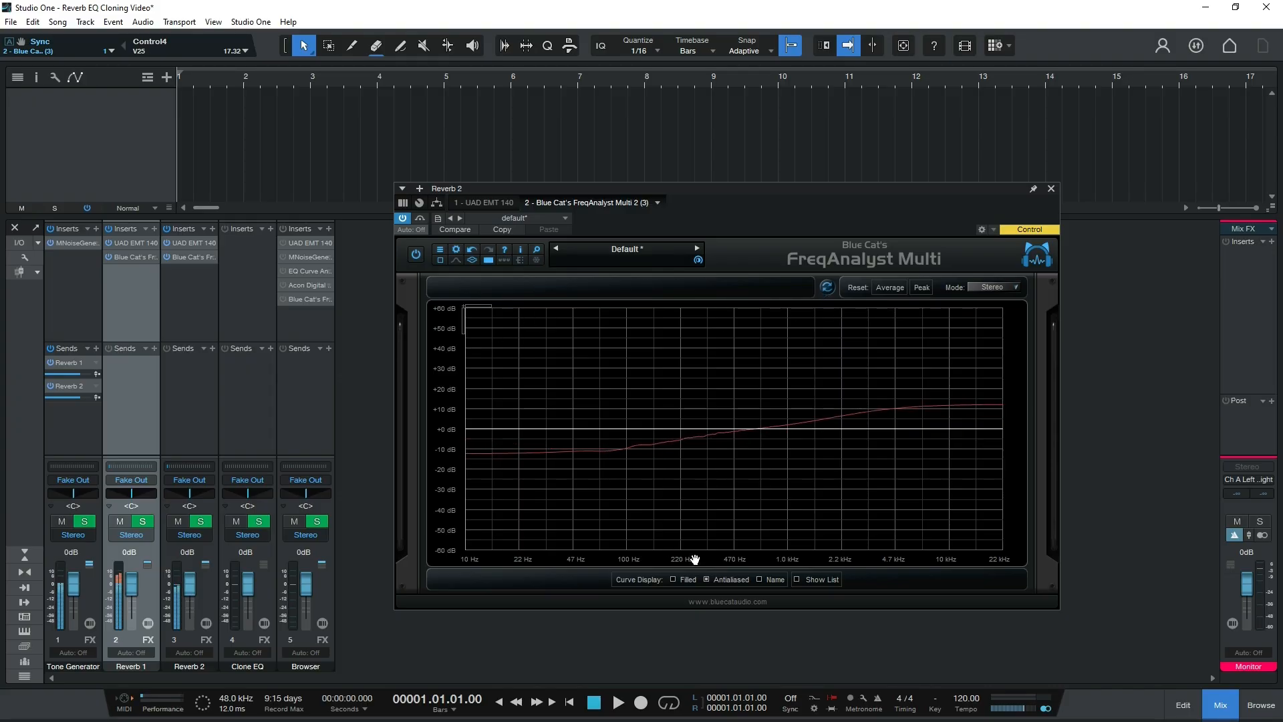
pyautogui.click(795, 579)
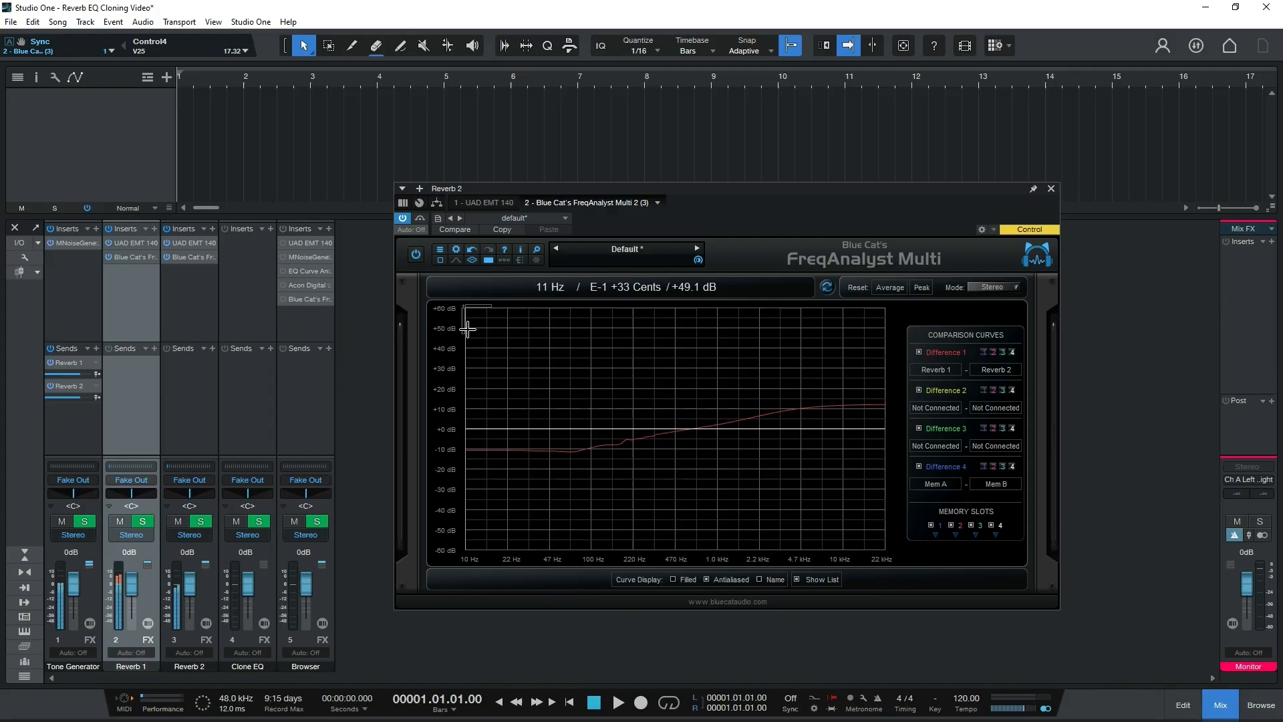
pyautogui.moveTo(463, 326); pyautogui.dragTo(463, 328)
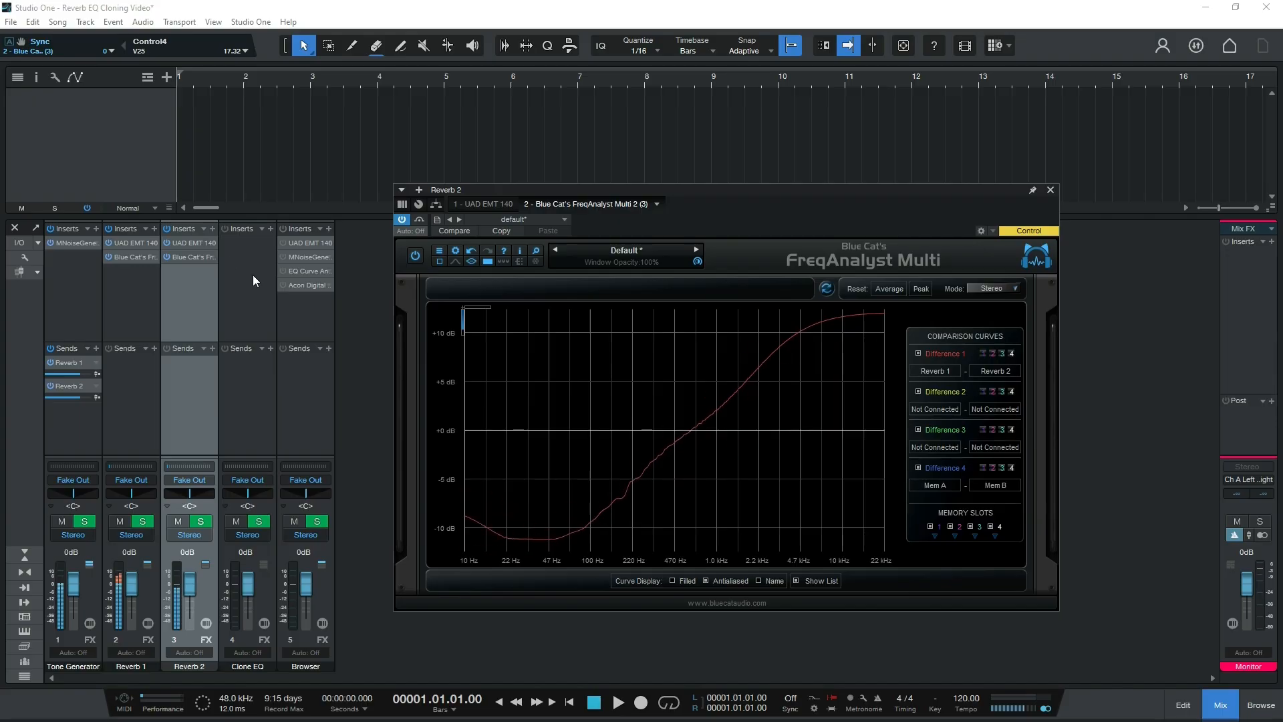
# Add EQ Curve Analyzer 2 to the Clone EQ channel and set that instance as the signal generator
pyautogui.moveTo(313, 274)
pyautogui.mouseDown()
pyautogui.moveTo(267, 266)
pyautogui.moveTo(255, 247)
pyautogui.mouseUp()
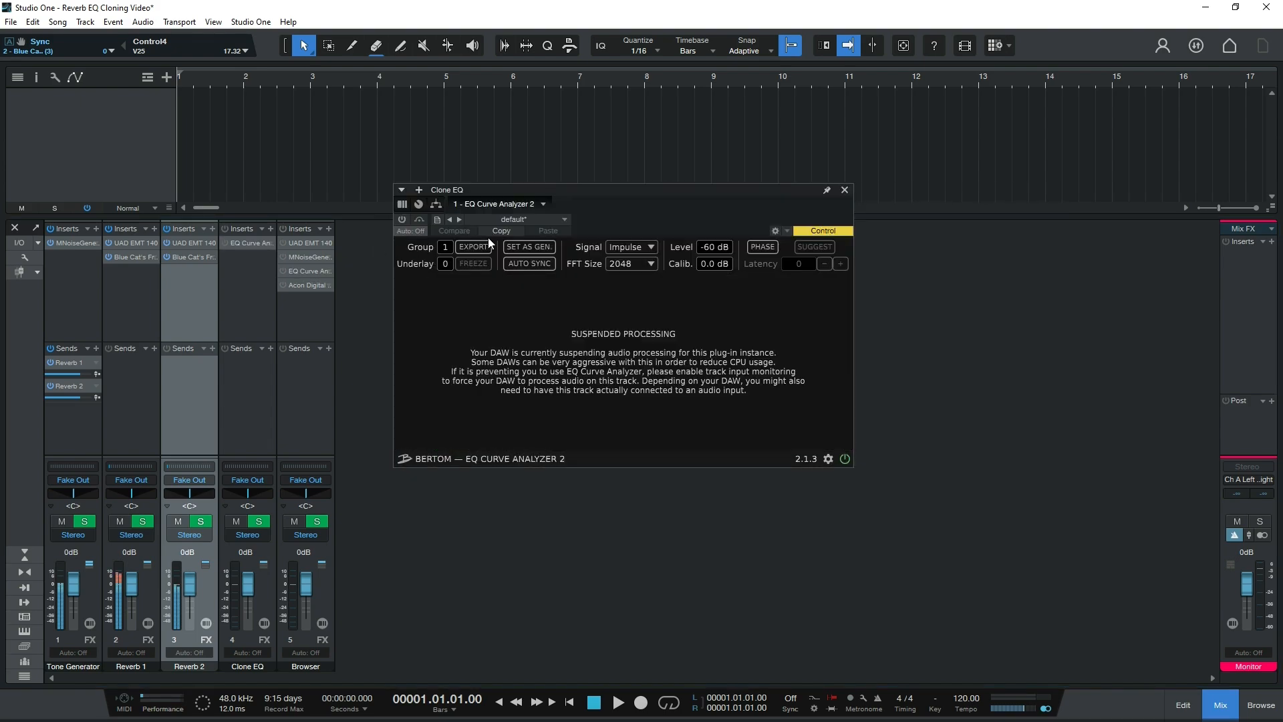
pyautogui.click(527, 247)
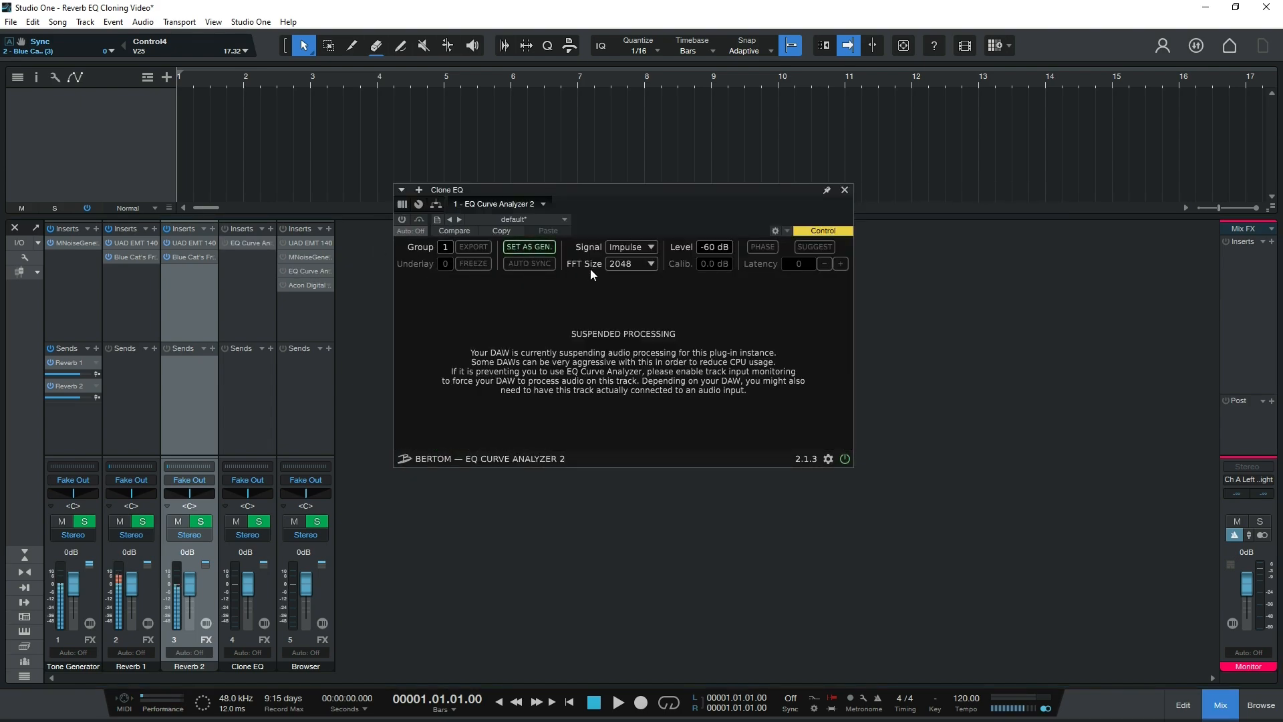
pyautogui.click(625, 265)
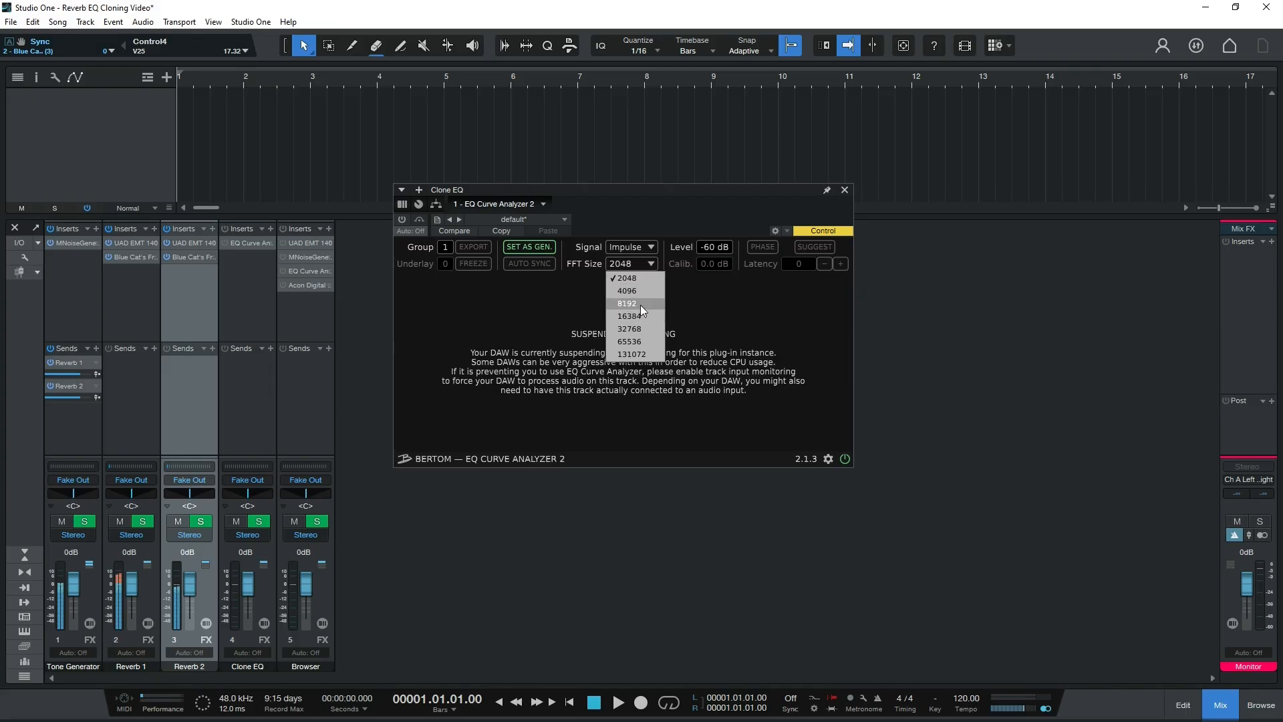
pyautogui.click(671, 202)
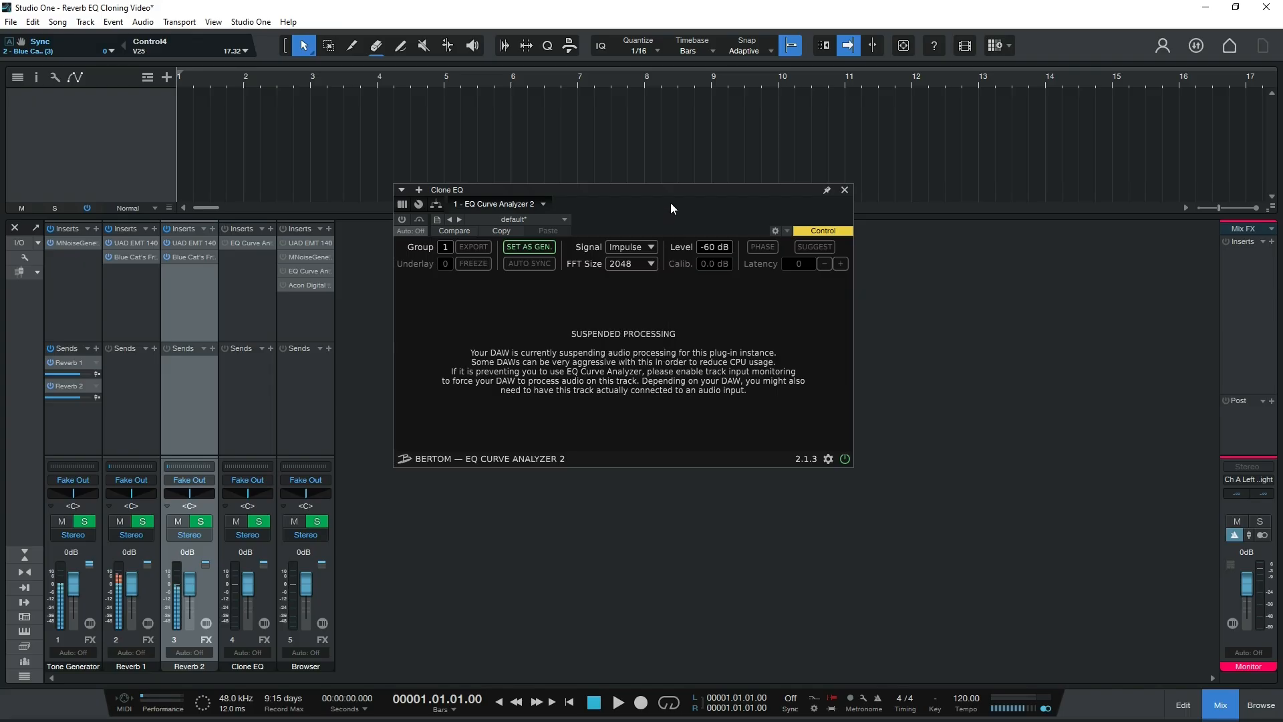
pyautogui.click(845, 191)
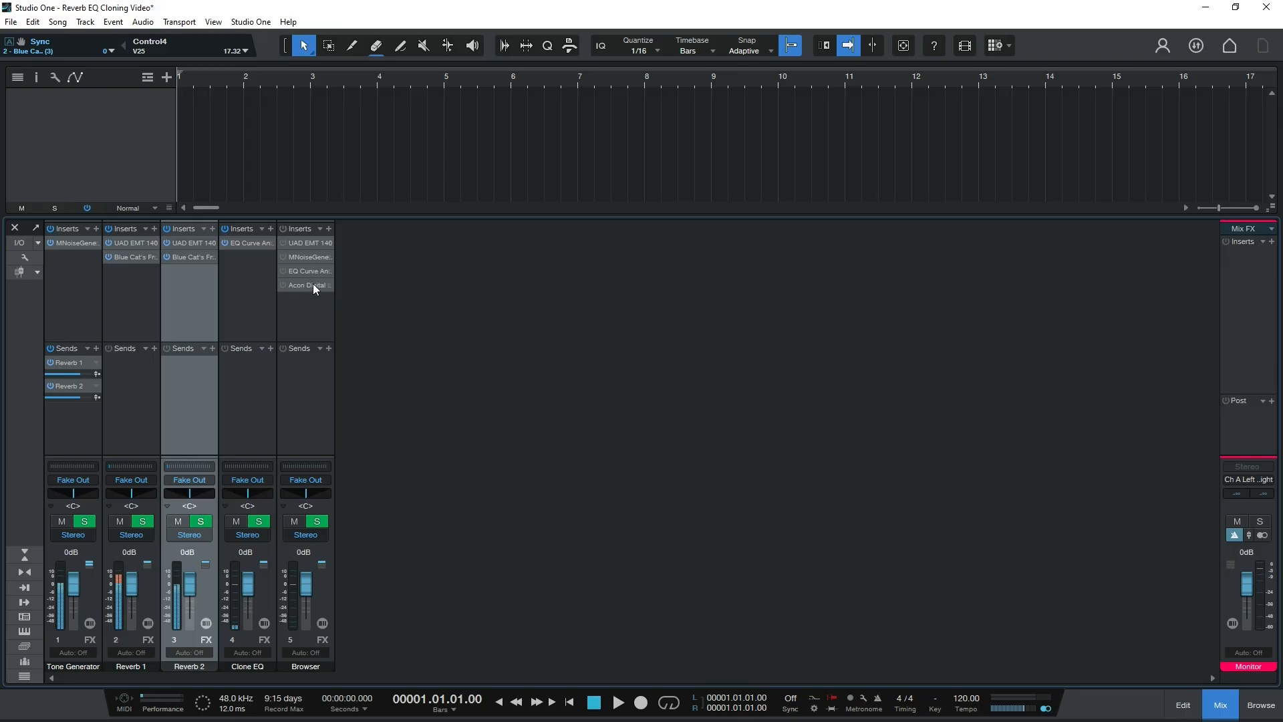
# Add an active Acon Digital Equalize 2 to Clone EQ and move its band to about 621 Hz and 8.5 dB
pyautogui.moveTo(313, 283); pyautogui.dragTo(250, 270)
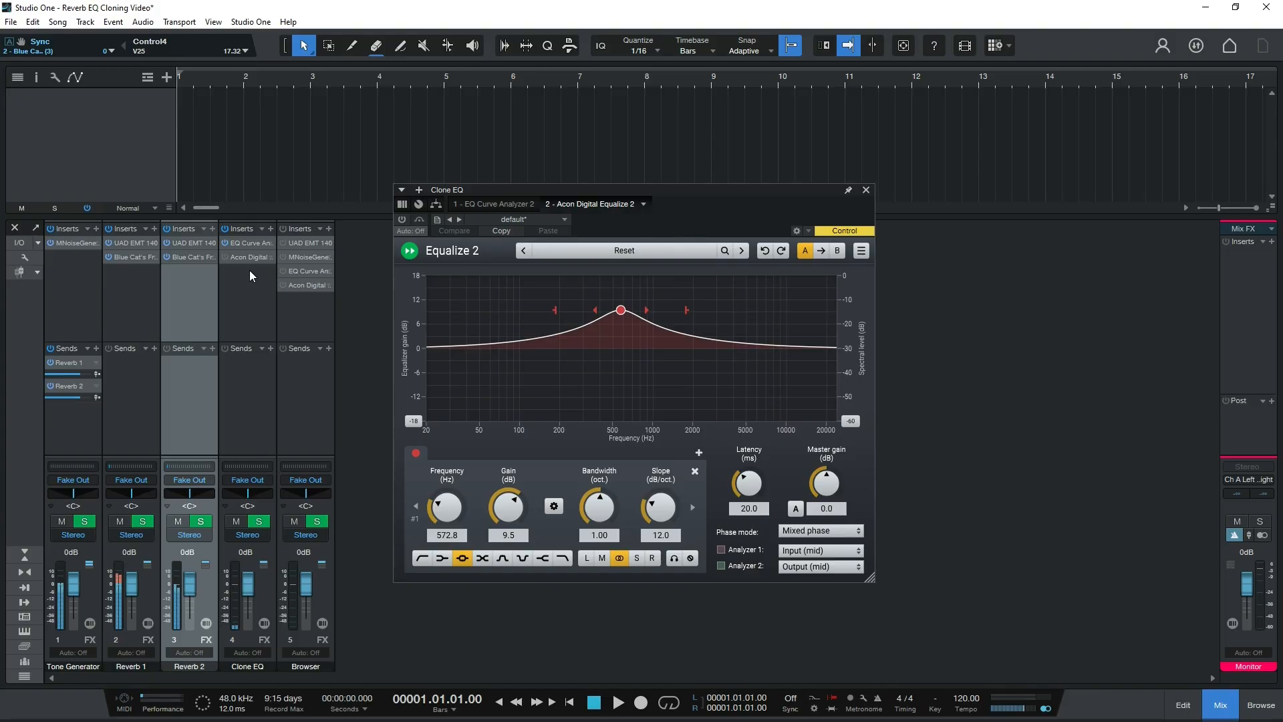
pyautogui.click(226, 256)
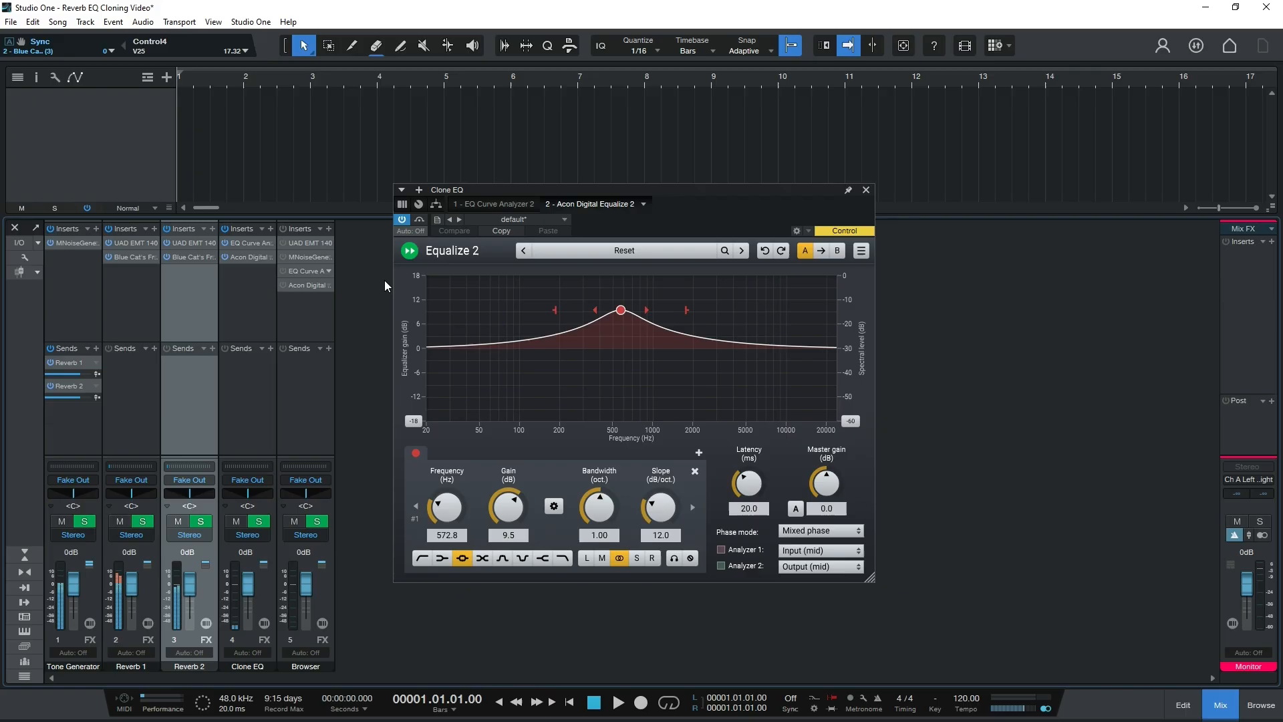
pyautogui.moveTo(621, 311)
pyautogui.mouseDown()
pyautogui.moveTo(619, 349)
pyautogui.moveTo(626, 314)
pyautogui.mouseUp()
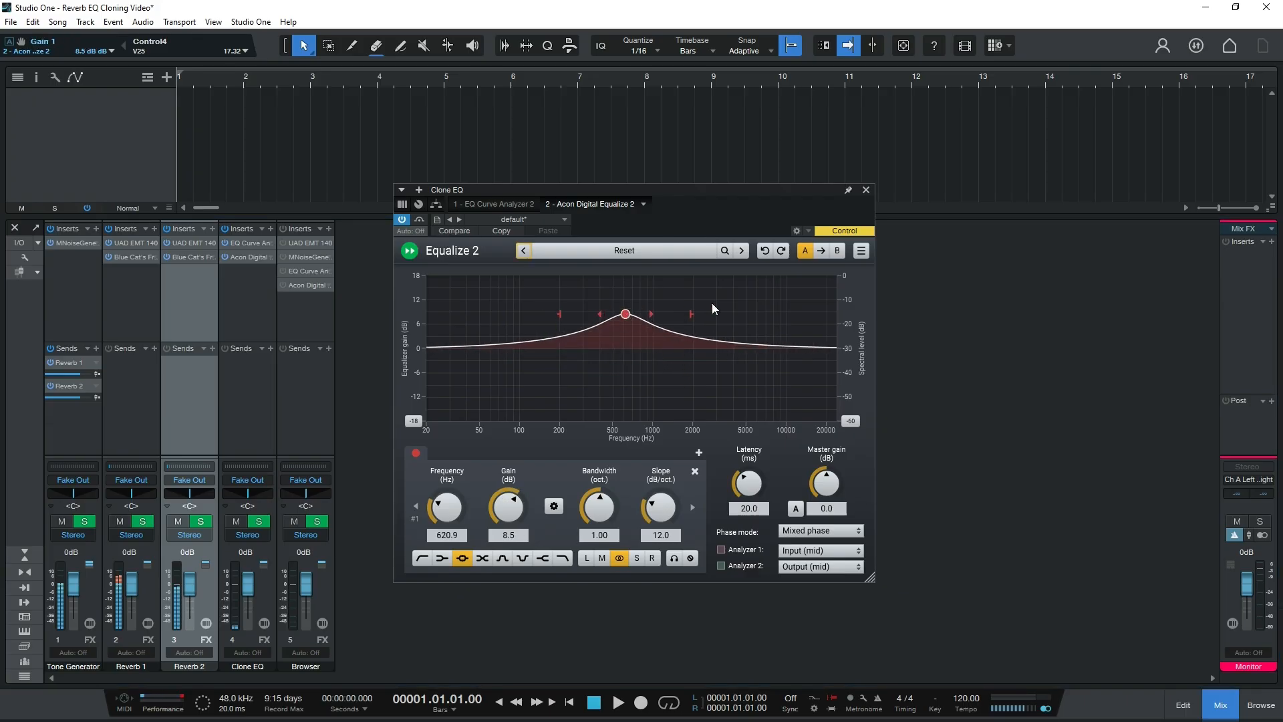
pyautogui.click(867, 190)
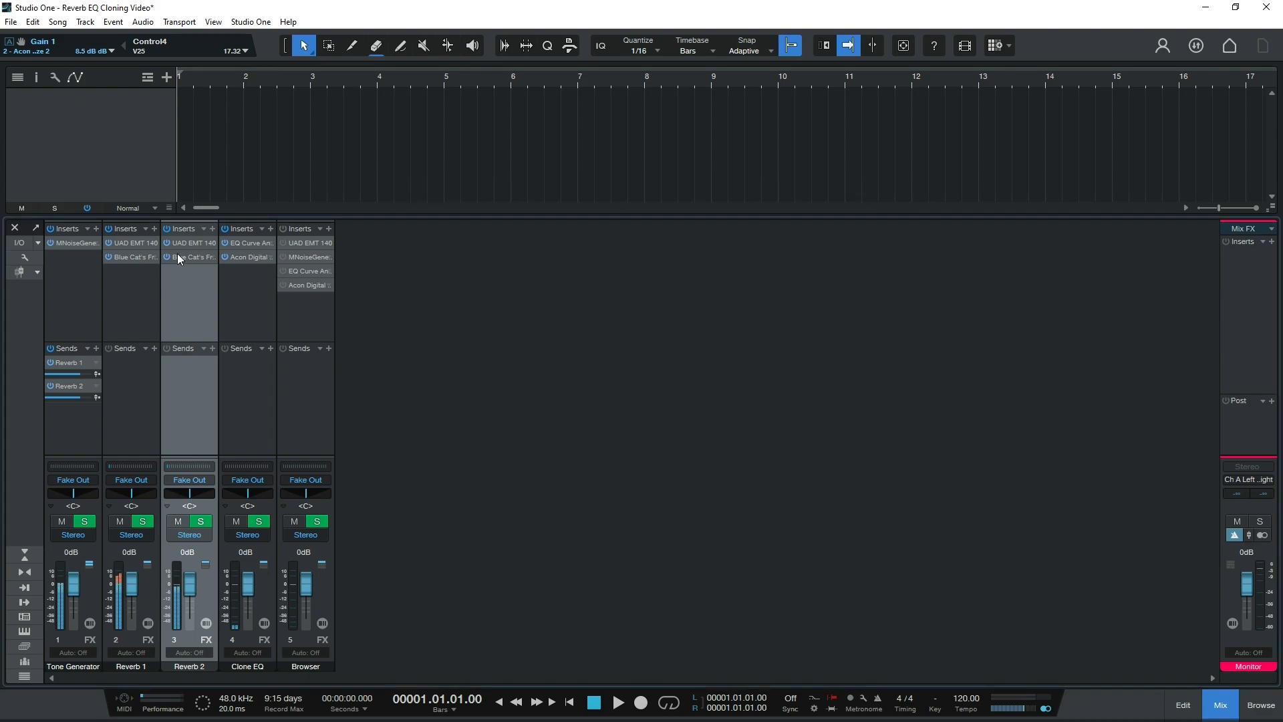
# Copy Reverb 2's FreqAnalyst Multi to Clone EQ and route its Channel 1 Instant curve to number 3, named "Clone EQ"
pyautogui.moveTo(178, 257); pyautogui.dragTo(242, 282)
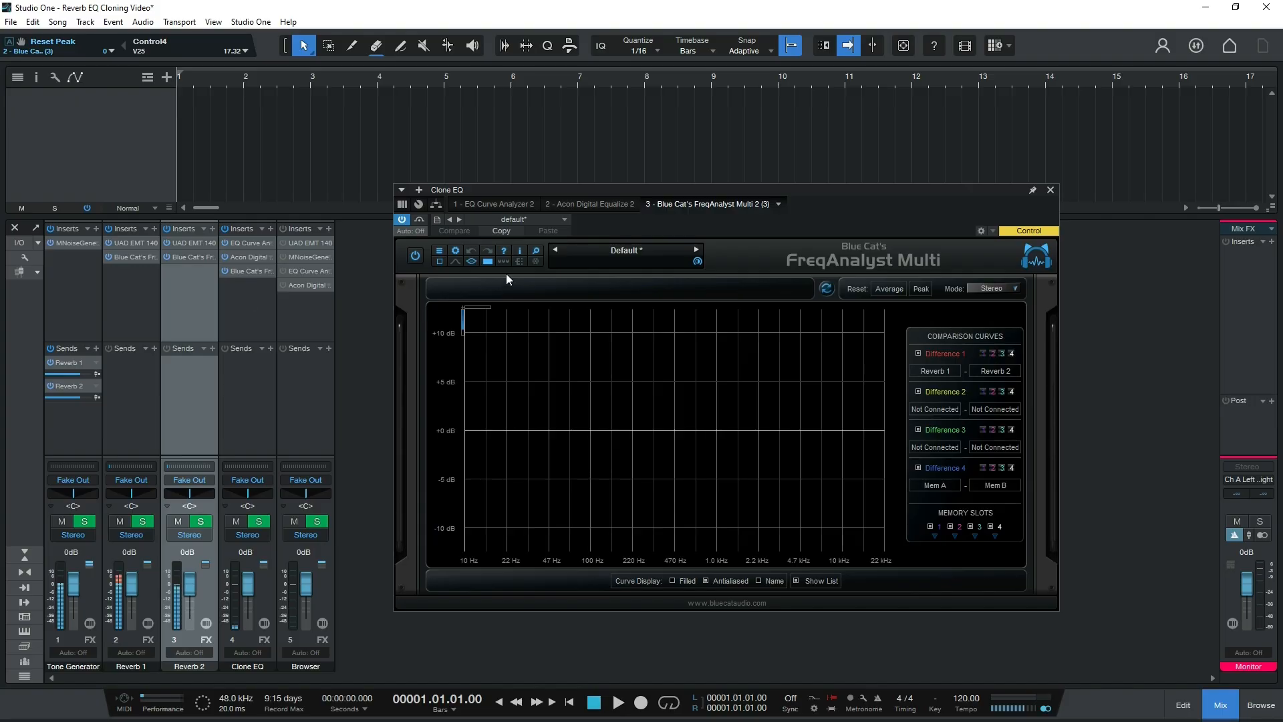
pyautogui.click(520, 259)
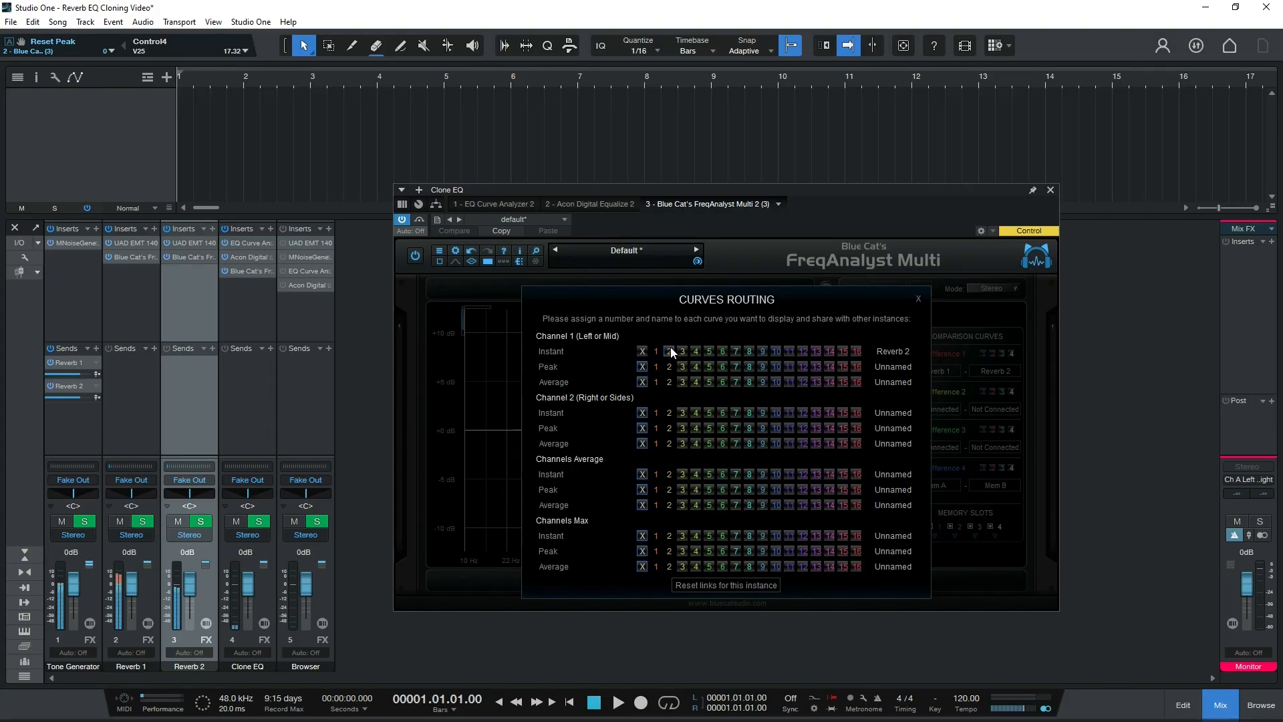
pyautogui.click(682, 351)
pyautogui.click(885, 351)
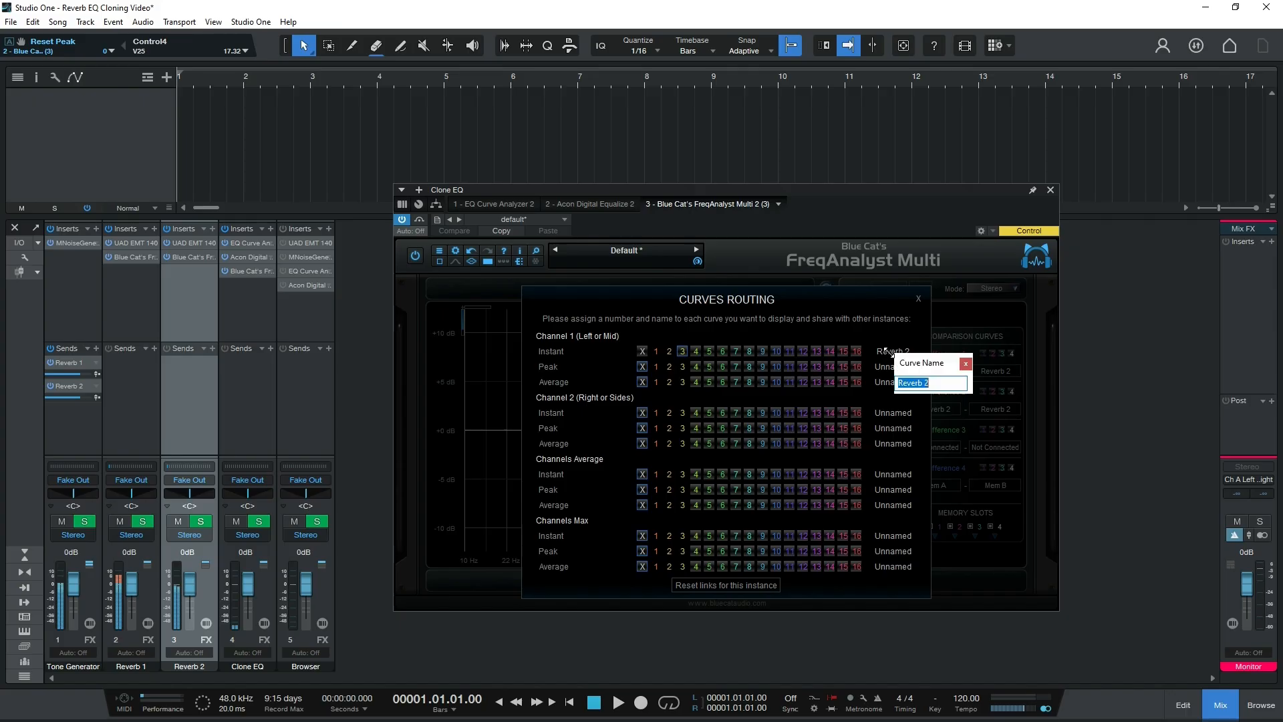
pyautogui.press('BackSpace')
pyautogui.write('Clone EQ')
pyautogui.click(971, 366)
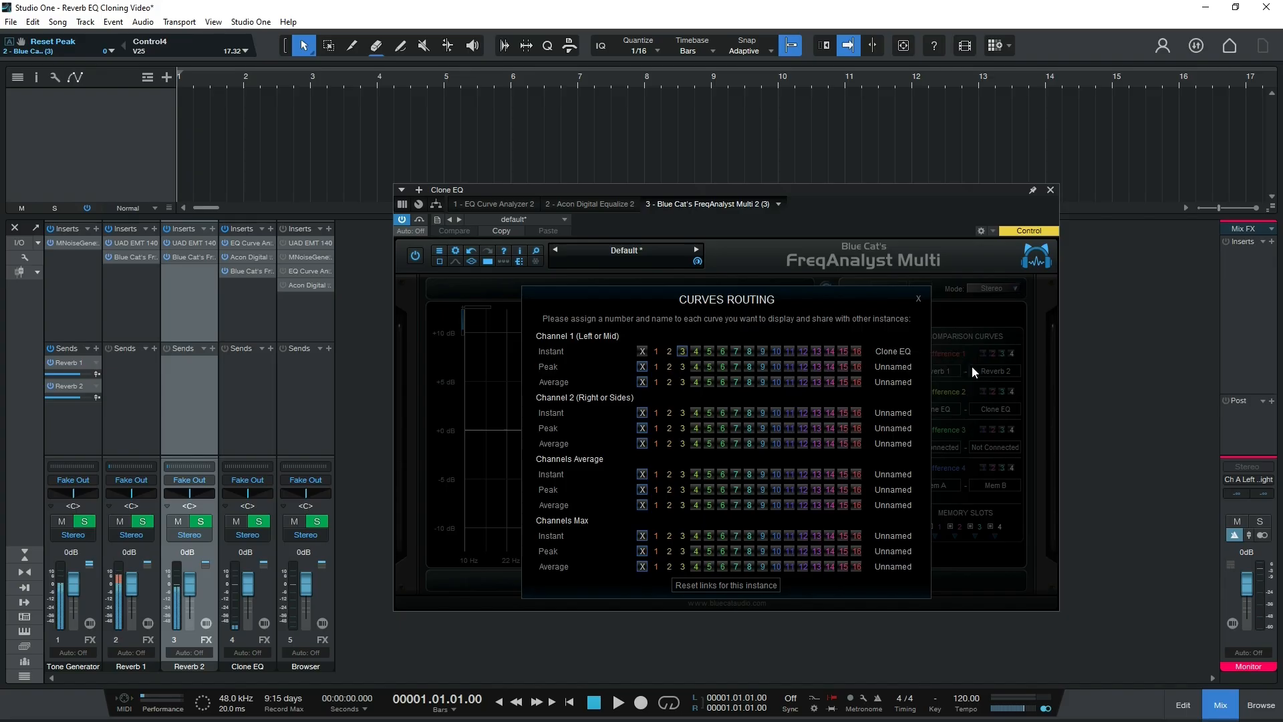
pyautogui.click(919, 300)
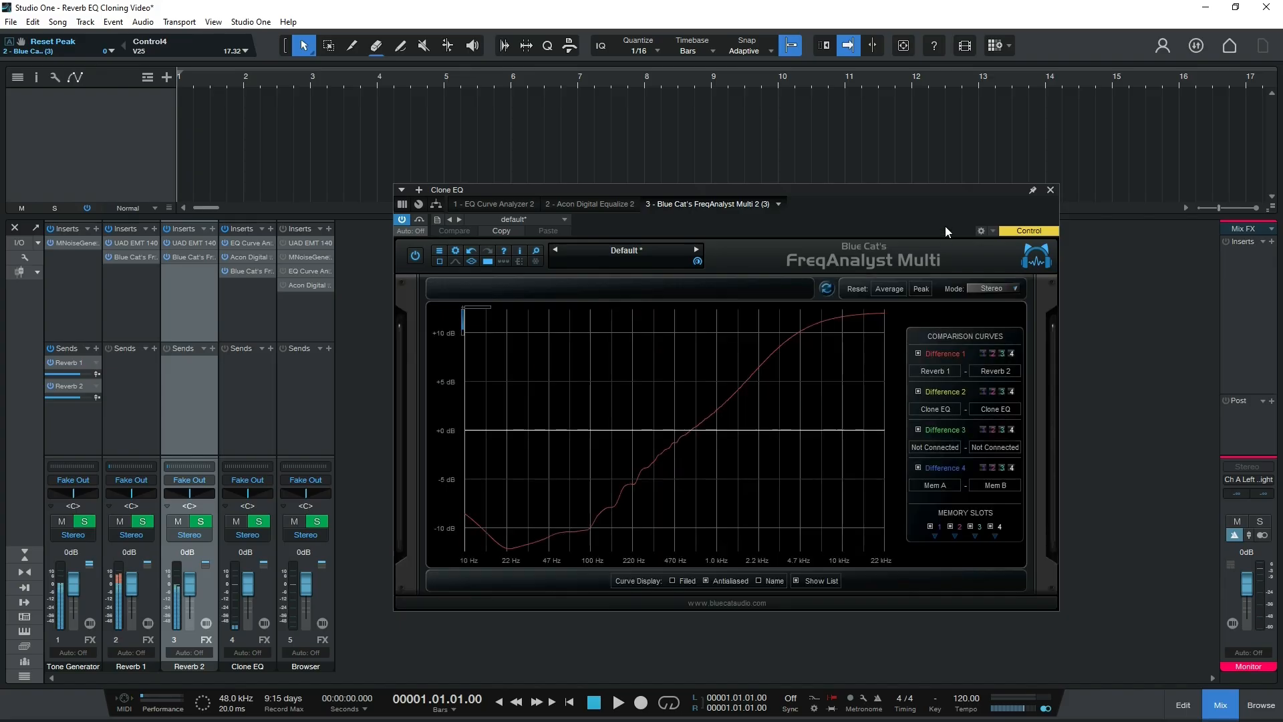
pyautogui.click(1050, 191)
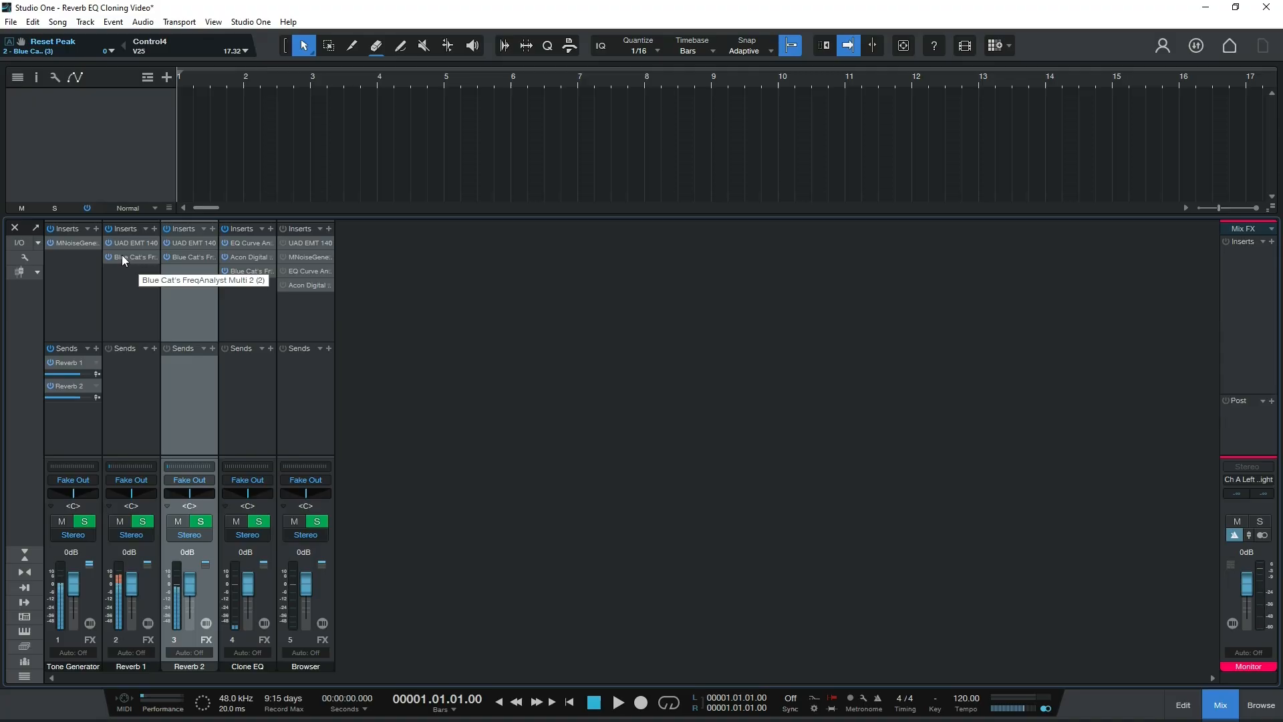
# In Reverb 2's FreqAnalyst Multi, hide Difference 3, Difference 4 and memory slots 1, 2 and 4
pyautogui.click(178, 258)
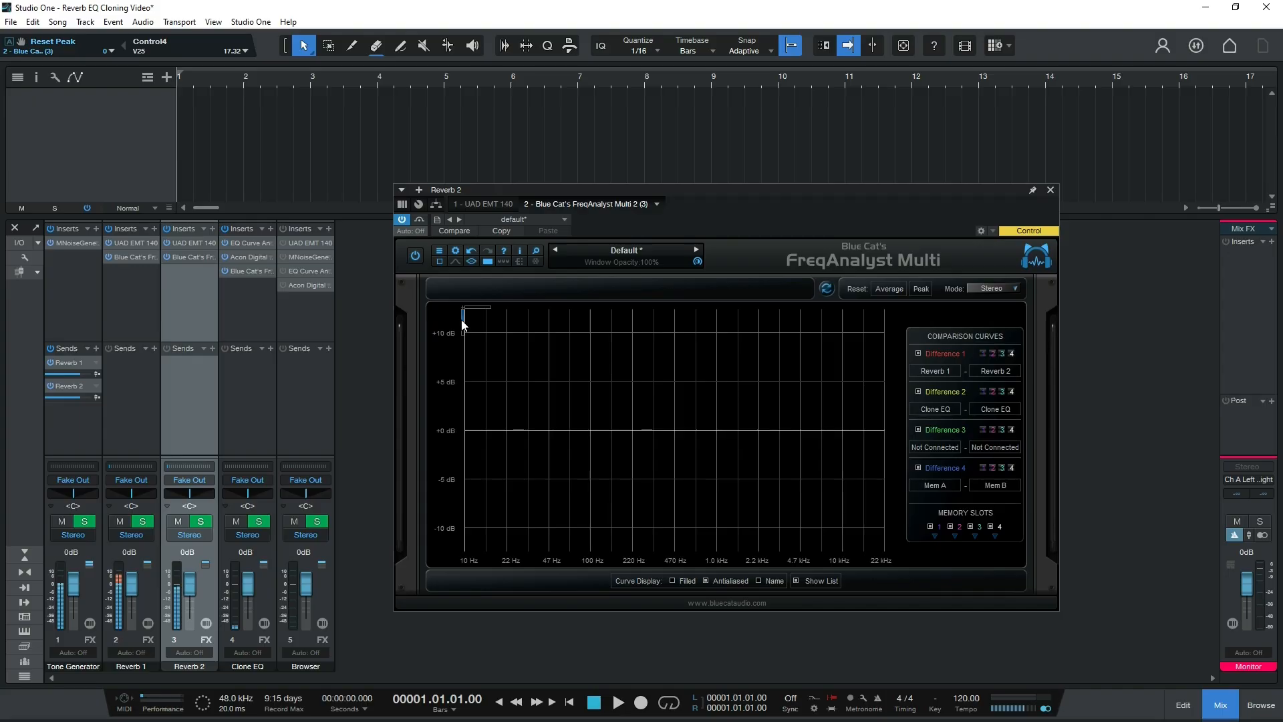
pyautogui.moveTo(463, 319); pyautogui.dragTo(463, 294)
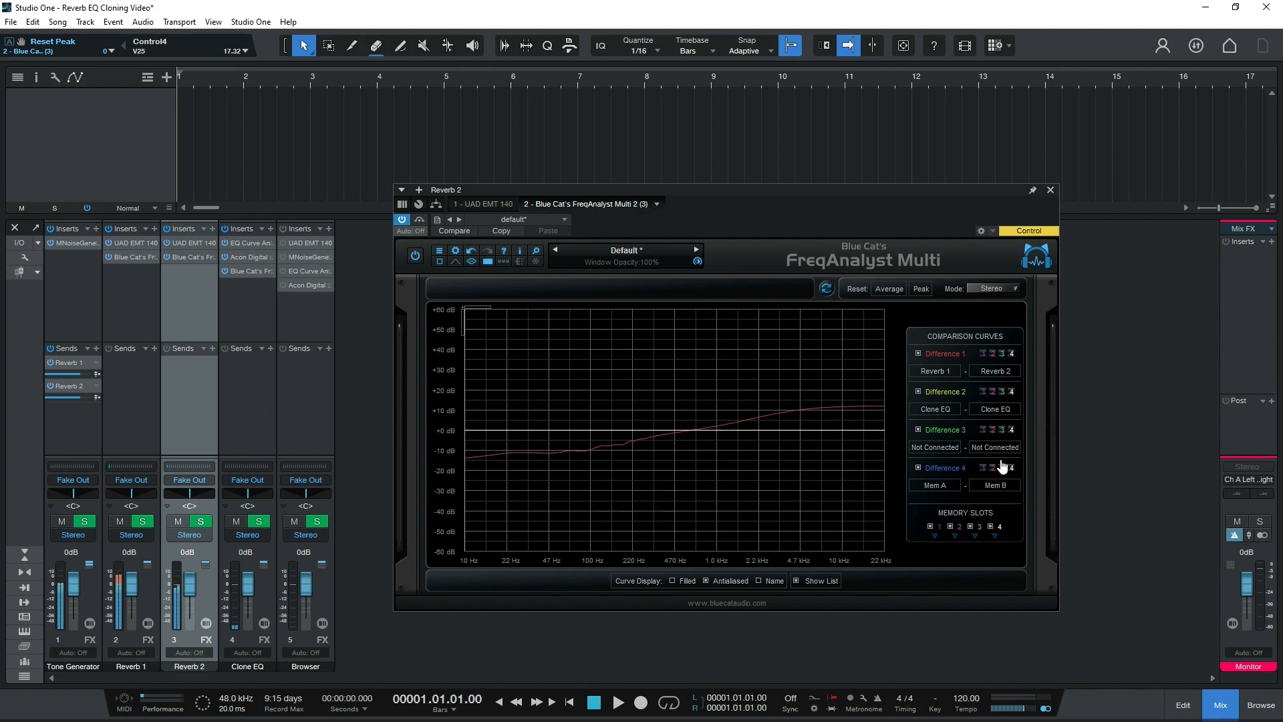
pyautogui.click(991, 526)
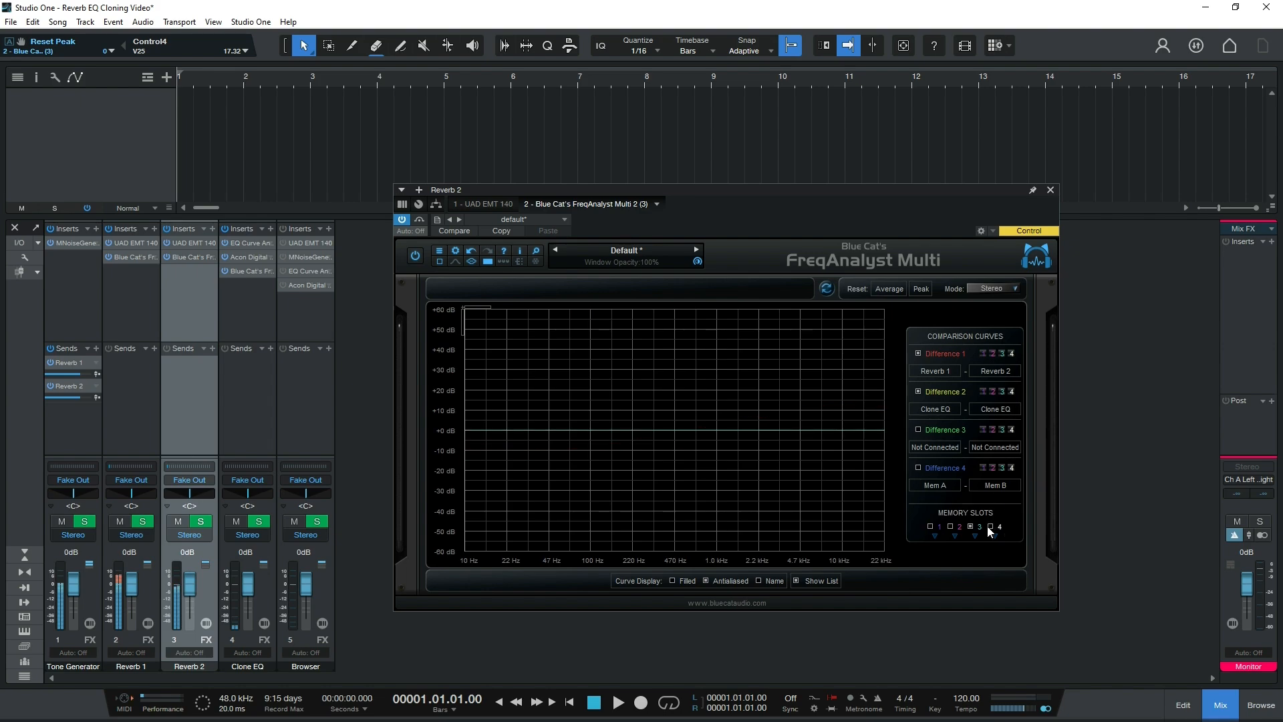
pyautogui.click(990, 525)
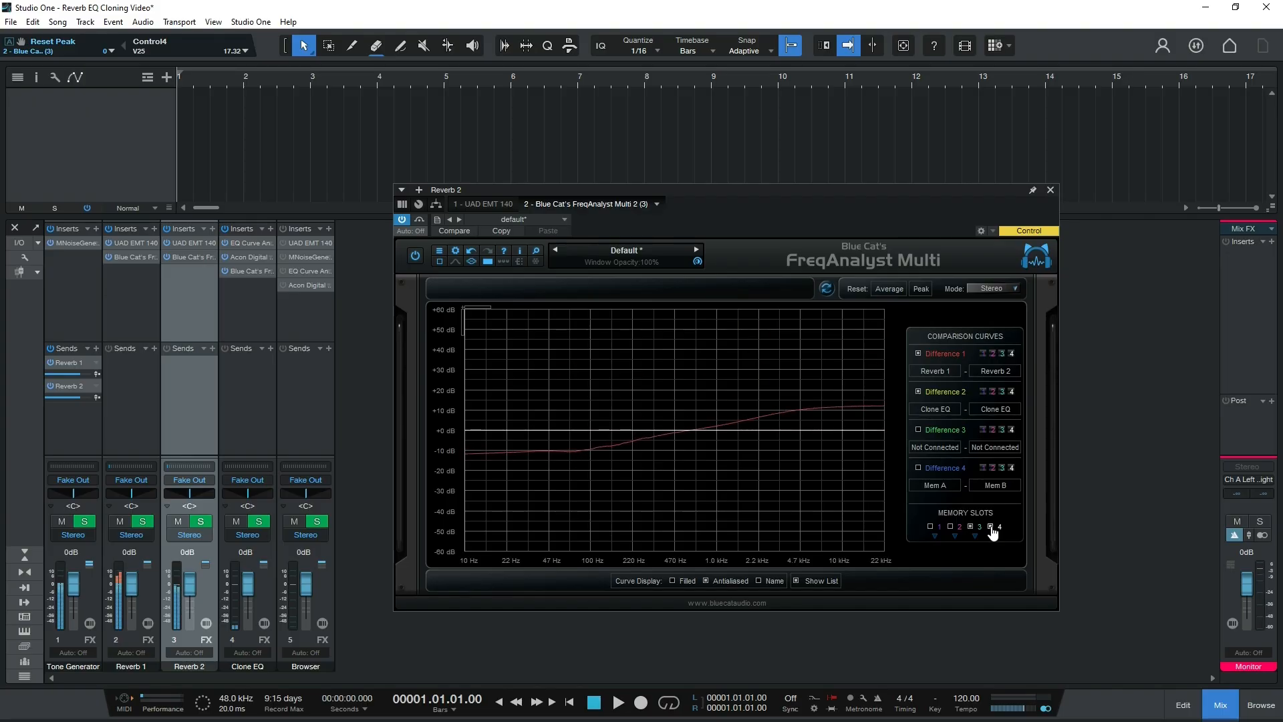
pyautogui.click(990, 526)
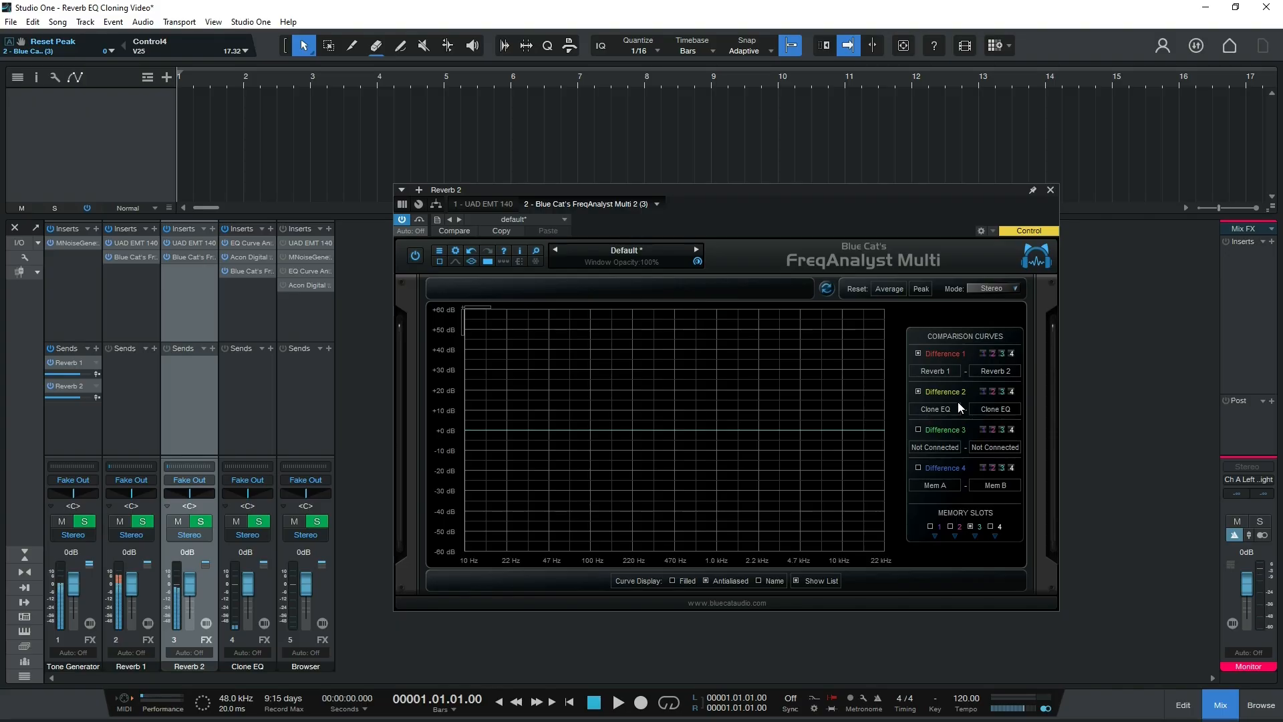
# Set Difference 2 to compare Clone EQ with Mem D
pyautogui.click(988, 410)
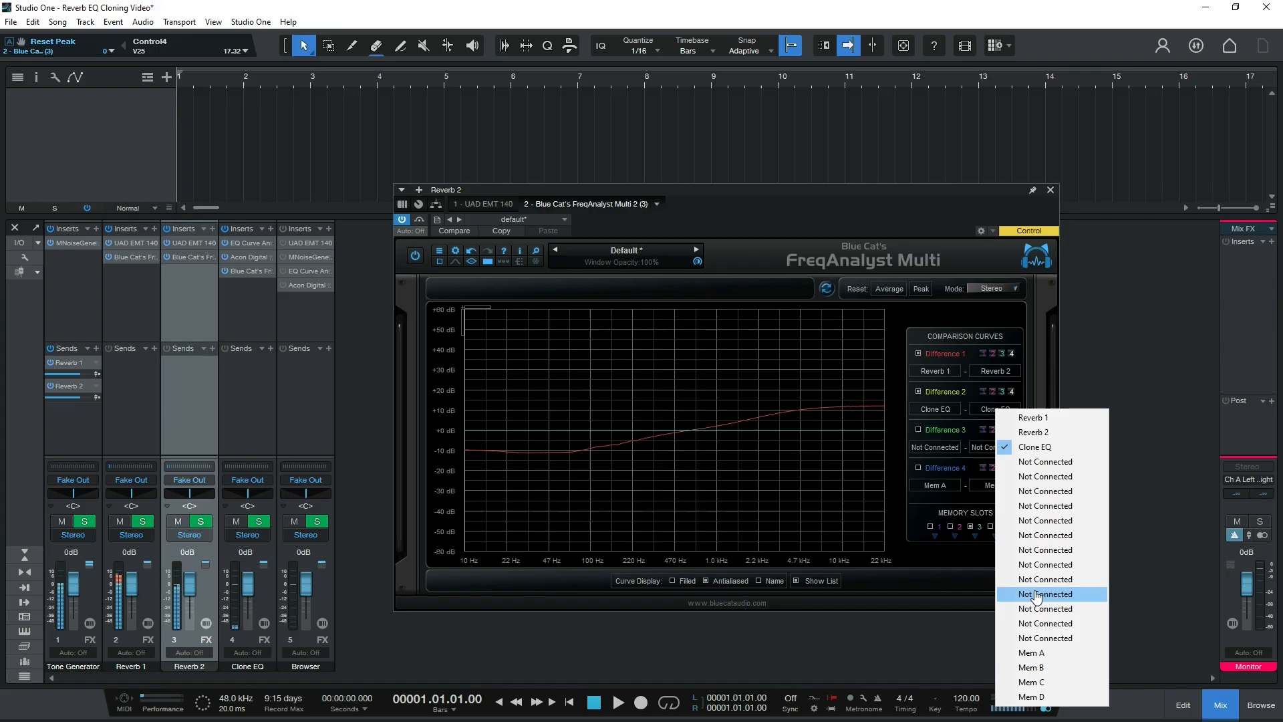
pyautogui.click(1035, 695)
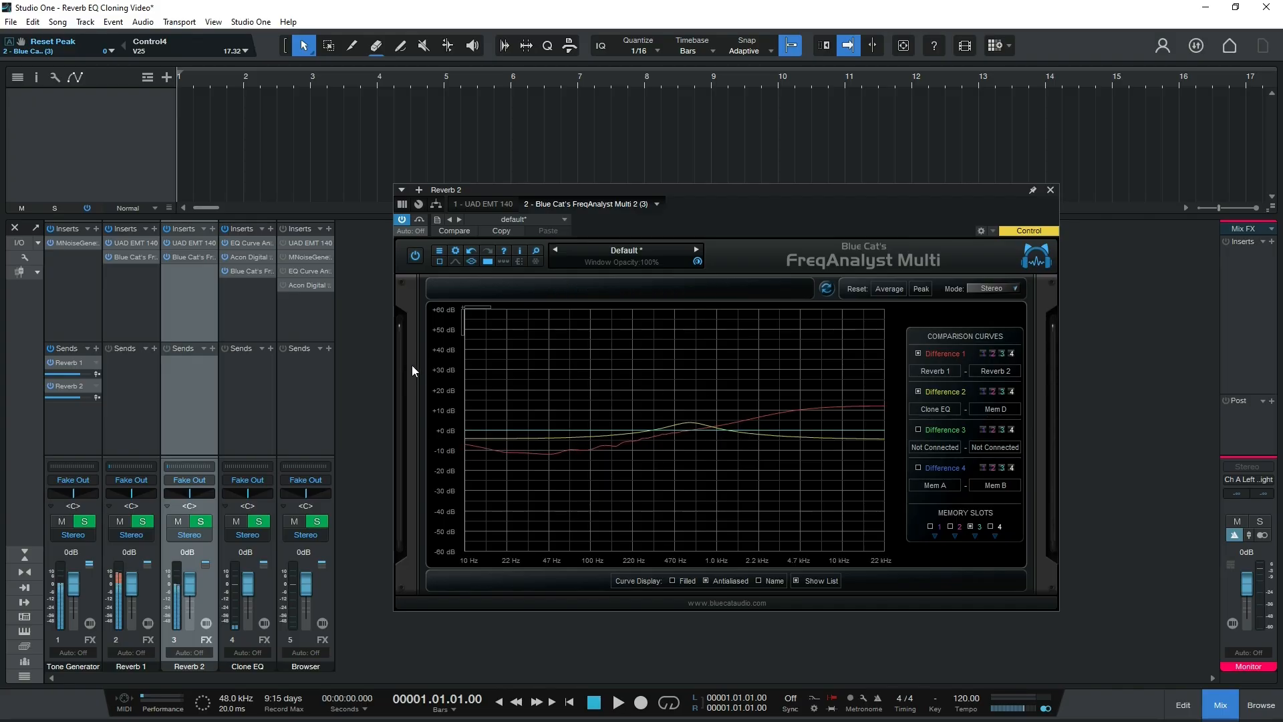
pyautogui.moveTo(464, 328); pyautogui.dragTo(464, 329)
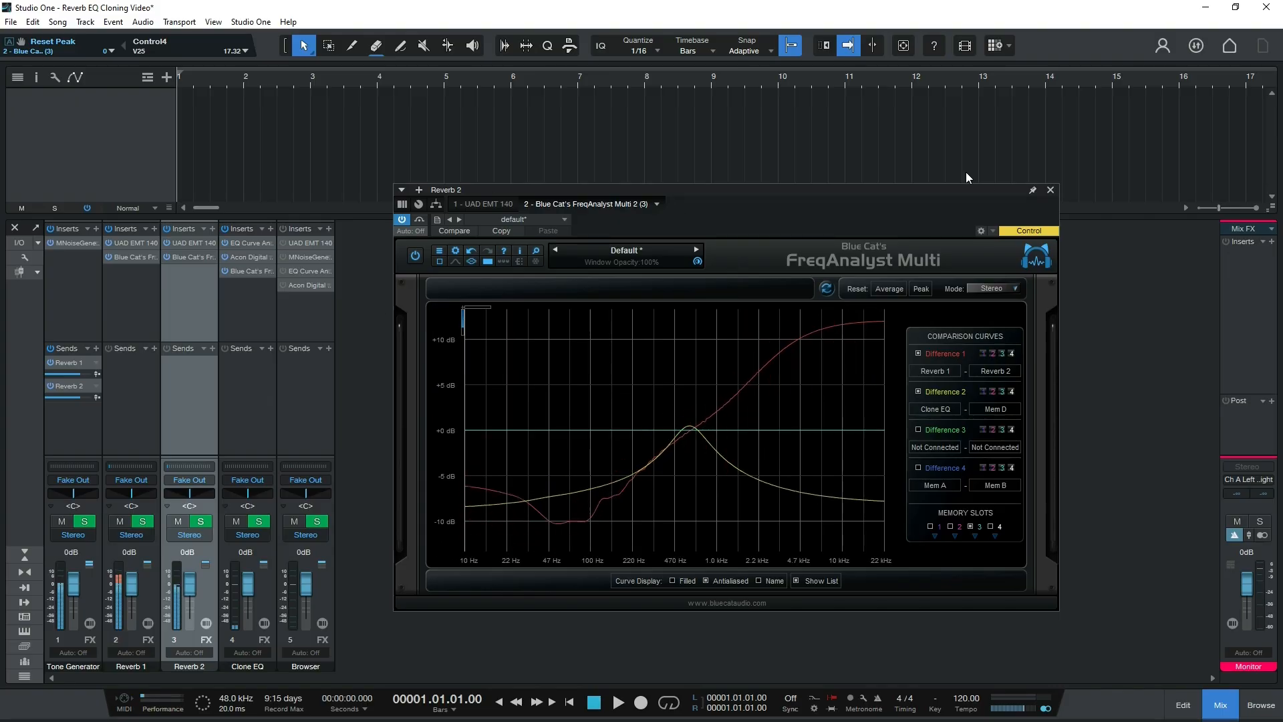
# Pin Reverb 2's FreqAnalyst Multi and Clone EQ's Equalize 2 windows and arrange them side by side below the insert slots
pyautogui.click(1032, 190)
pyautogui.click(248, 256)
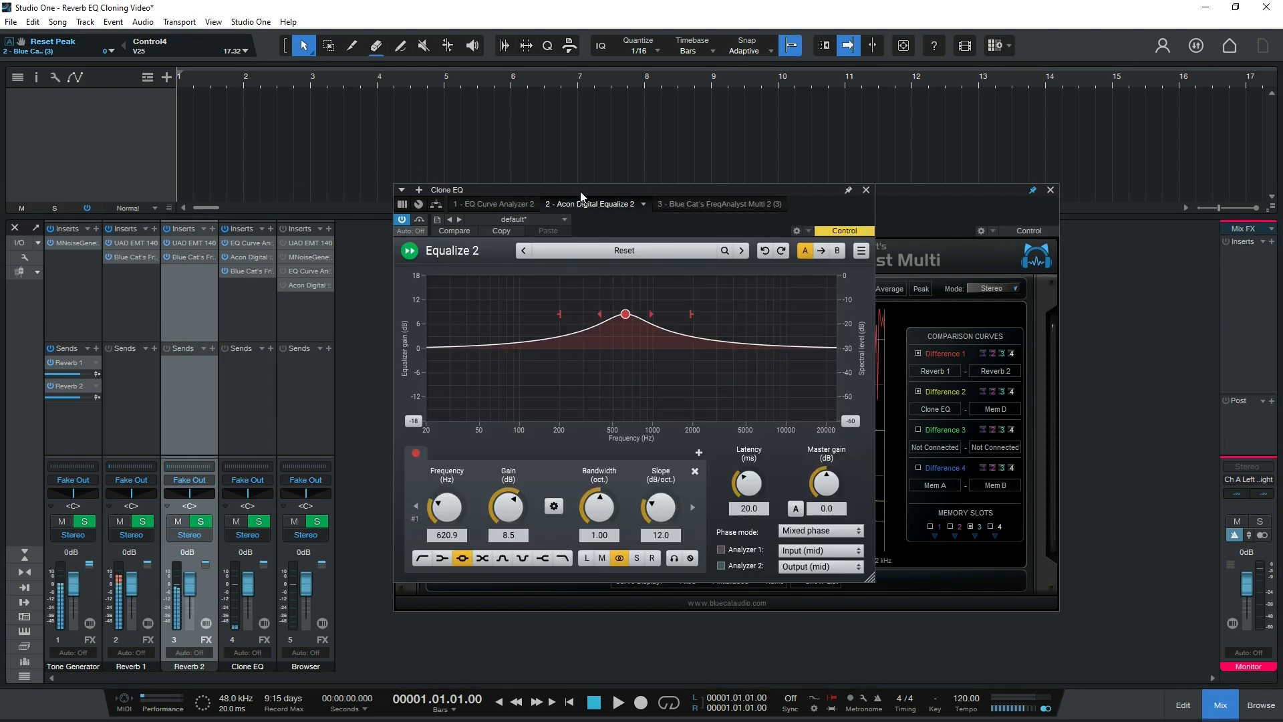
pyautogui.moveTo(567, 184)
pyautogui.mouseDown()
pyautogui.moveTo(231, 163)
pyautogui.moveTo(183, 174)
pyautogui.mouseUp()
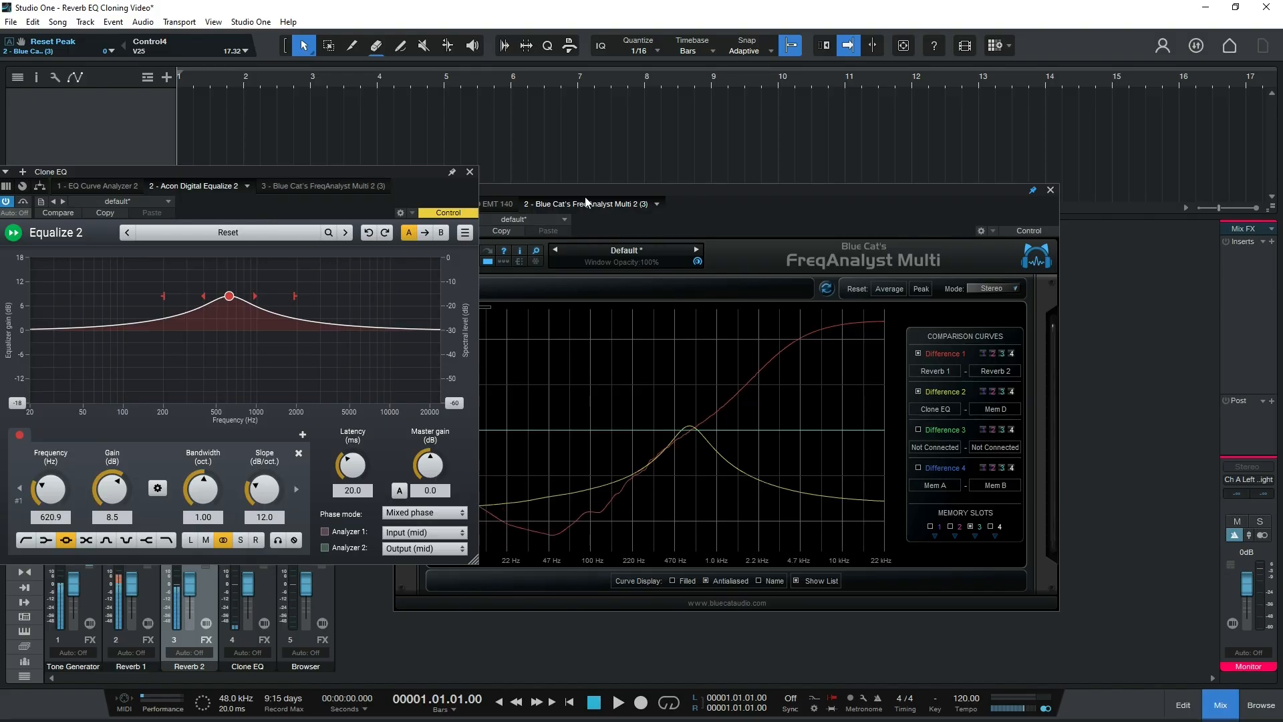
pyautogui.moveTo(583, 187); pyautogui.dragTo(760, 170)
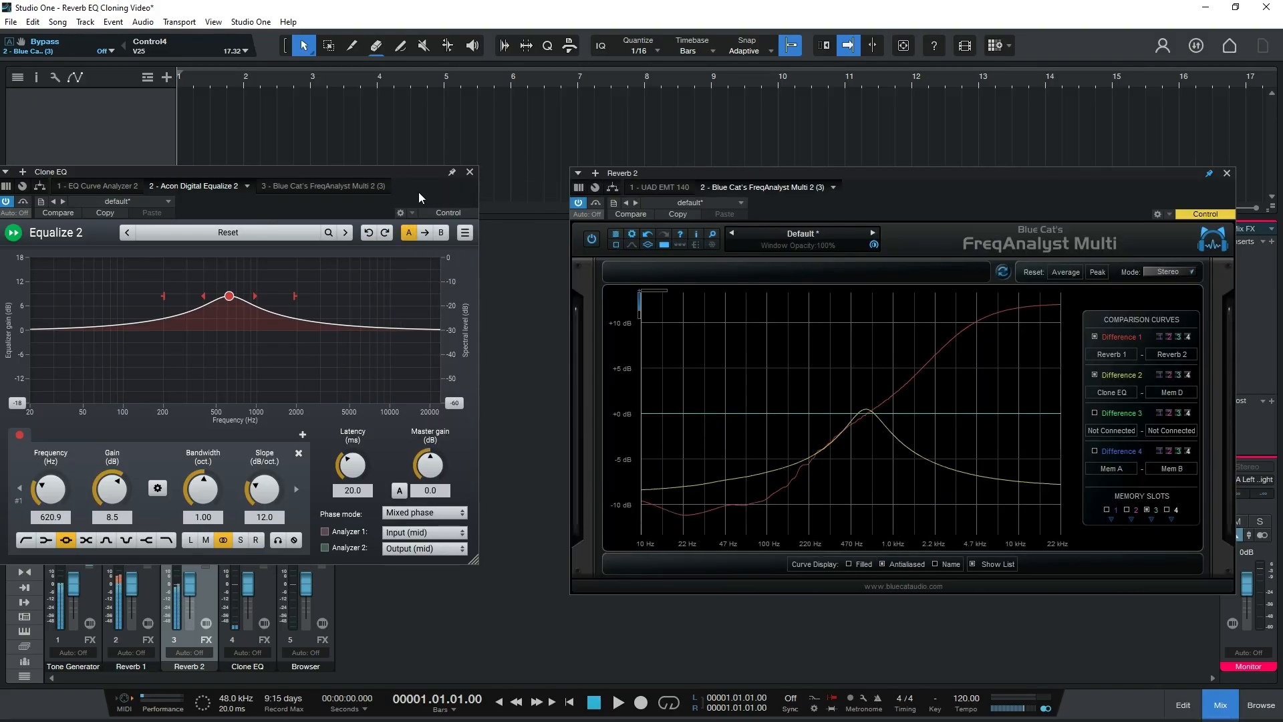
pyautogui.click(450, 173)
pyautogui.moveTo(431, 172); pyautogui.dragTo(465, 315)
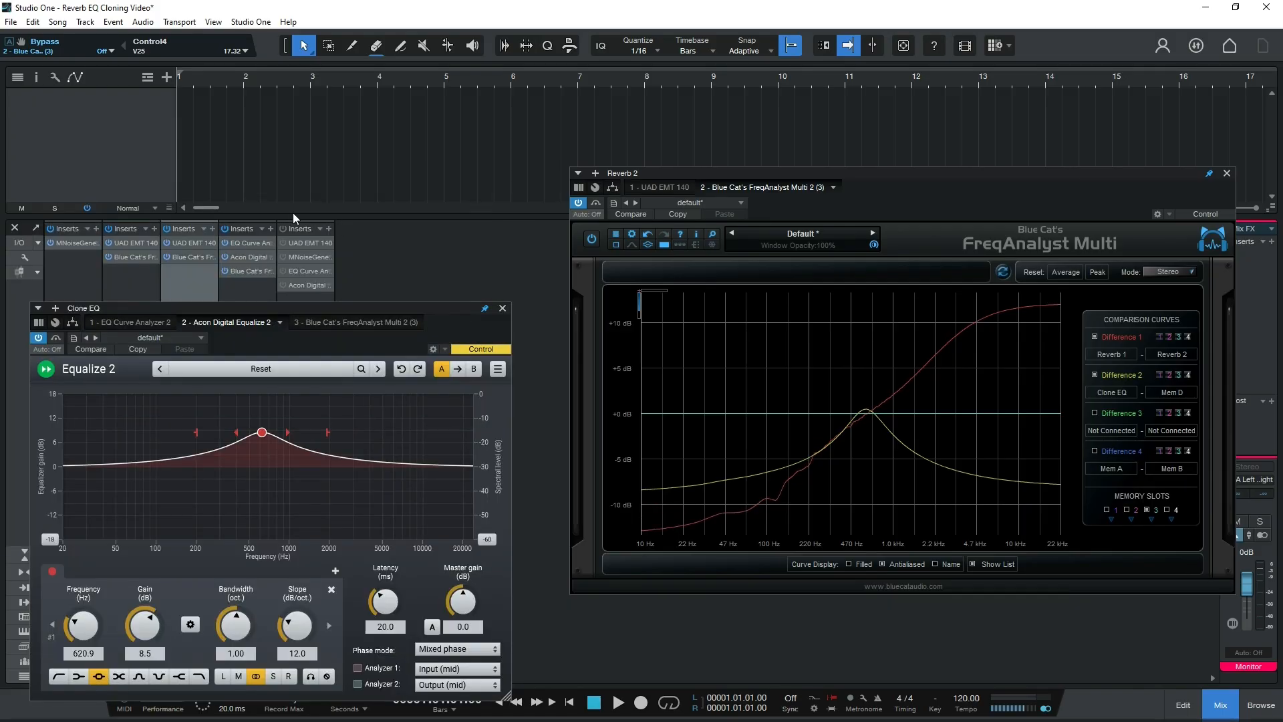
# Raise the signal level of Clone EQ's EQ Curve Analyzer 2 to -56 dB and close its window
pyautogui.click(243, 243)
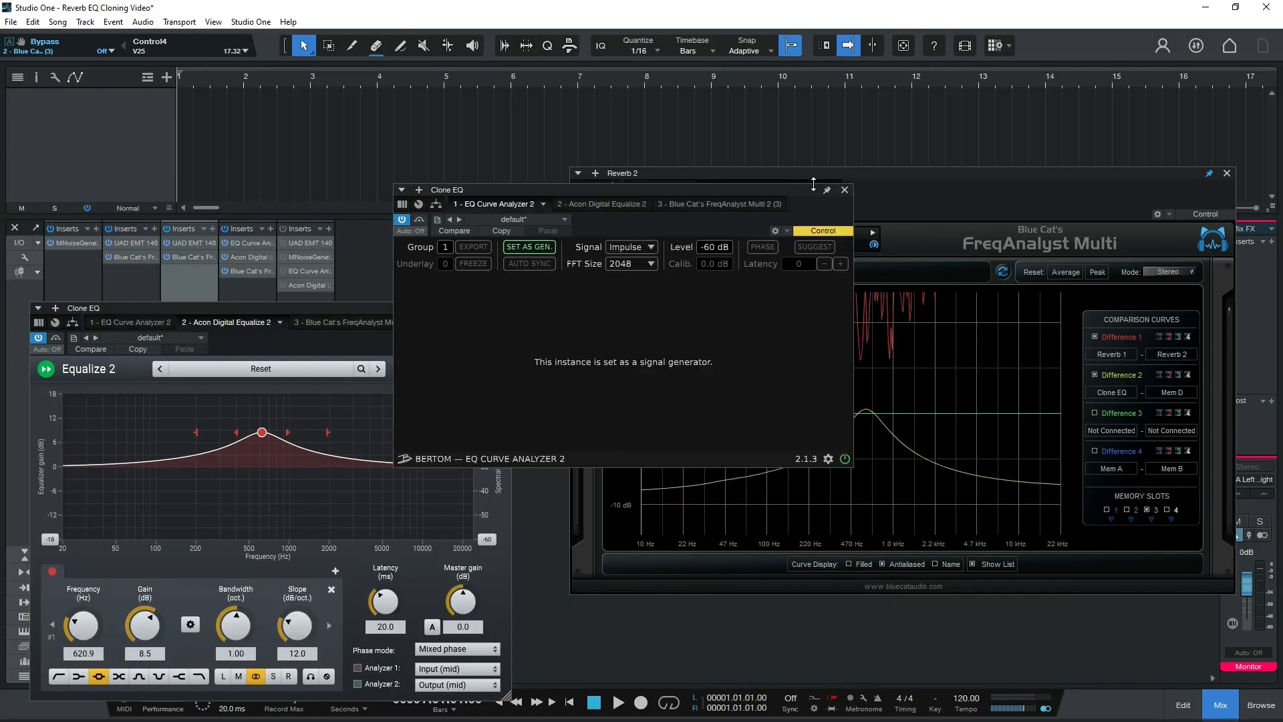
pyautogui.moveTo(798, 188); pyautogui.dragTo(478, 82)
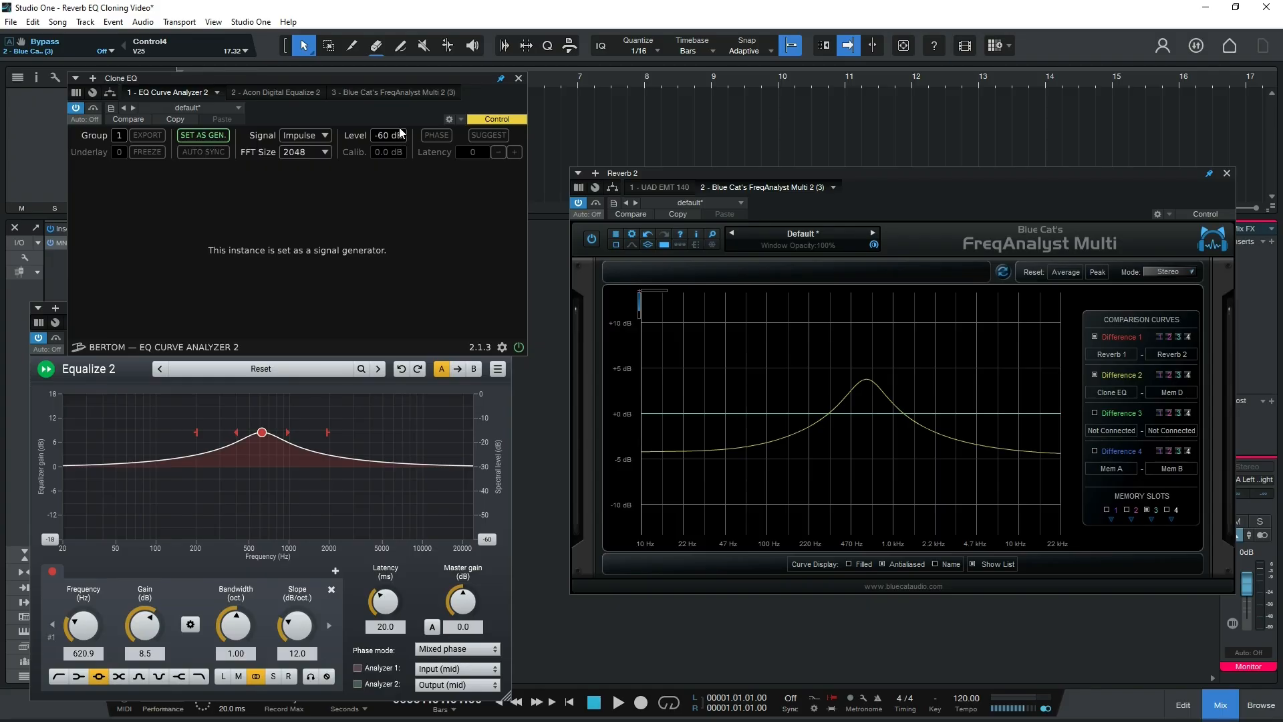
pyautogui.scroll(2, 397, 129)
pyautogui.scroll(1, 396, 128)
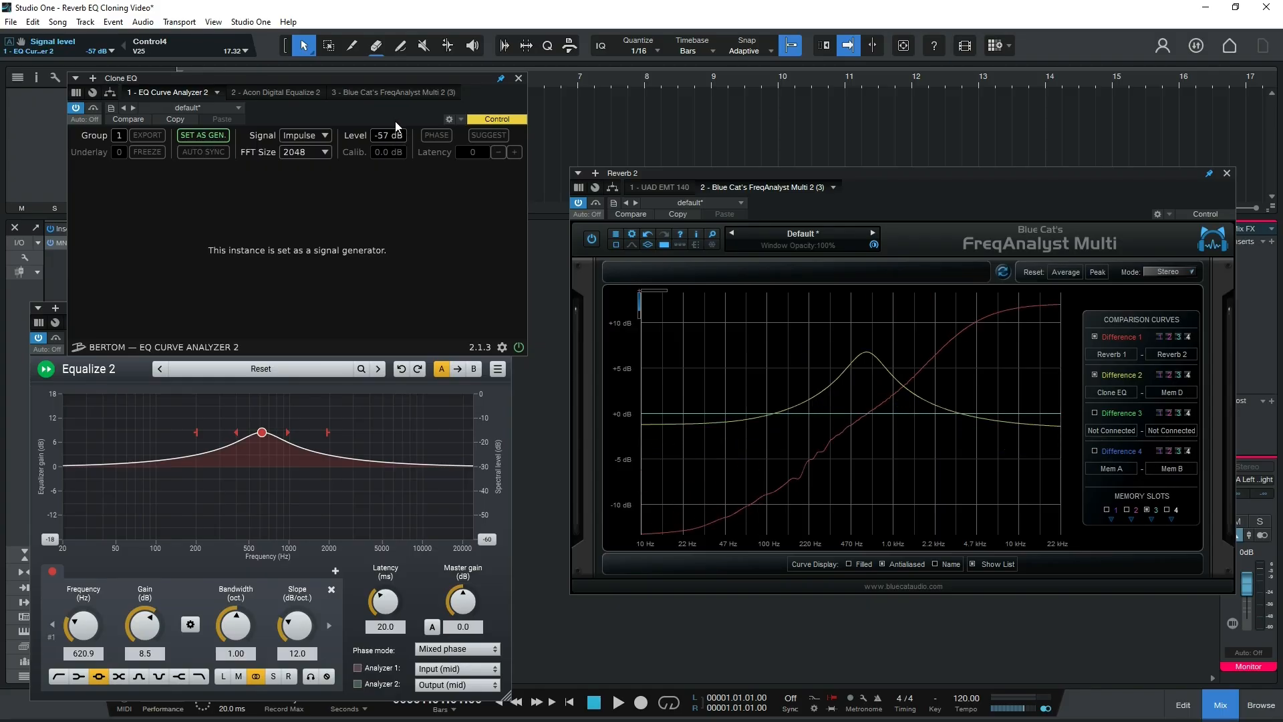
pyautogui.scroll(1, 394, 119)
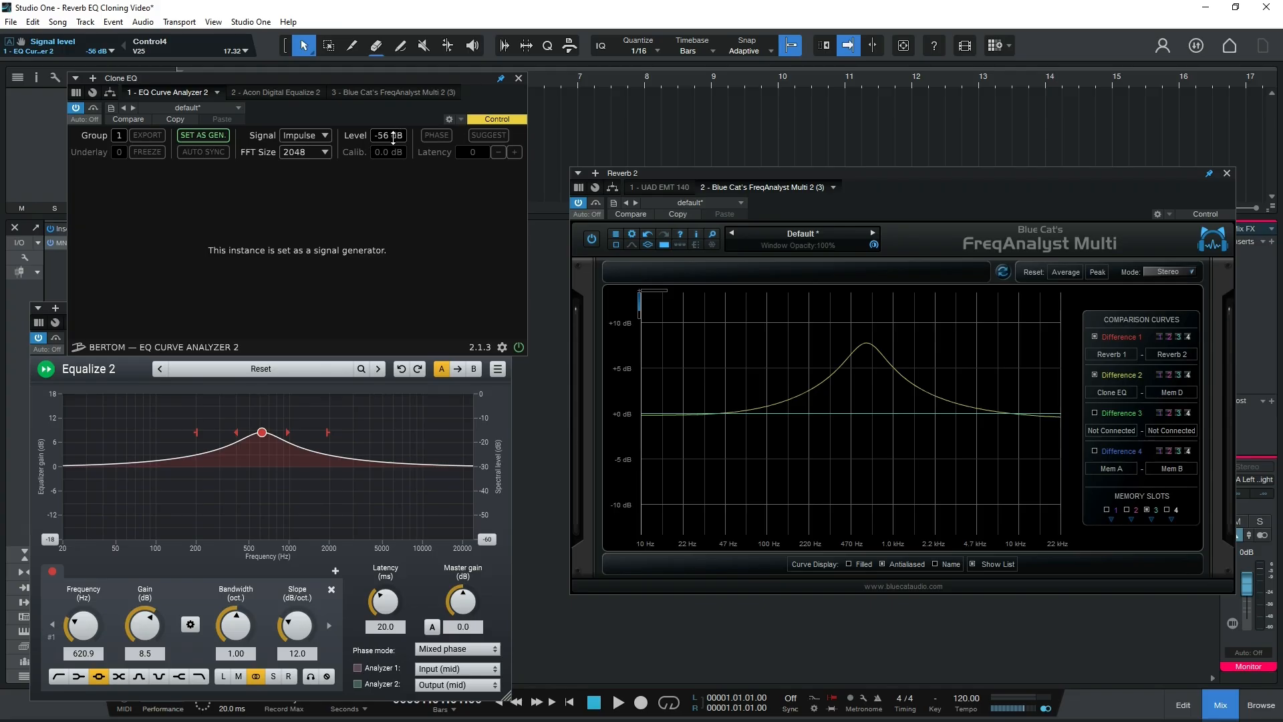
pyautogui.click(520, 78)
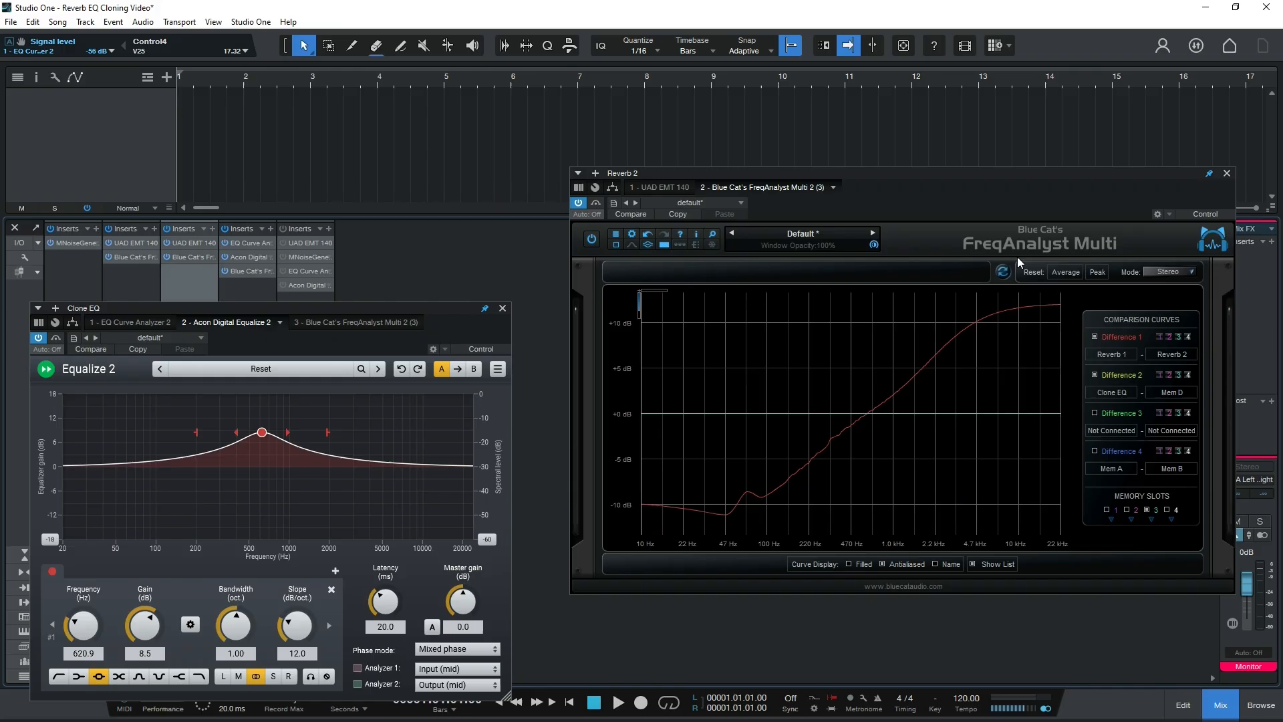
# Resync the difference curves in Reverb 2's FreqAnalyst Multi
pyautogui.click(1003, 272)
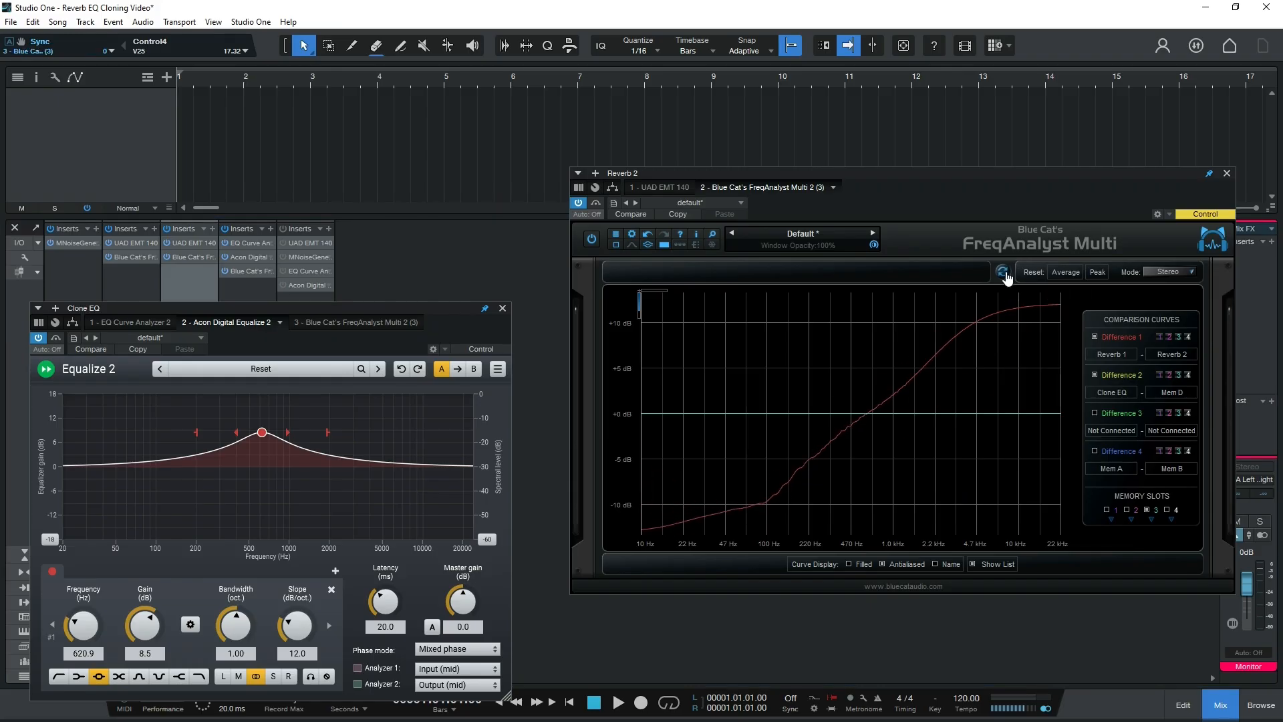
pyautogui.click(1004, 273)
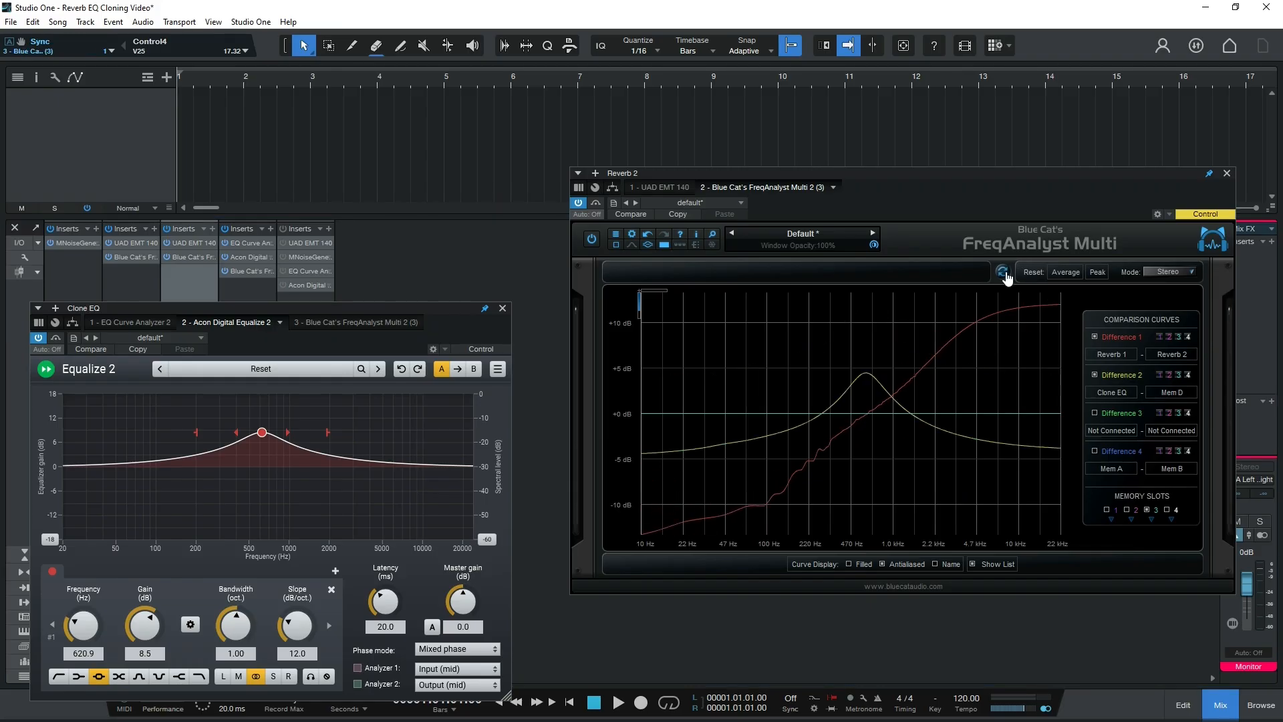
pyautogui.click(1004, 273)
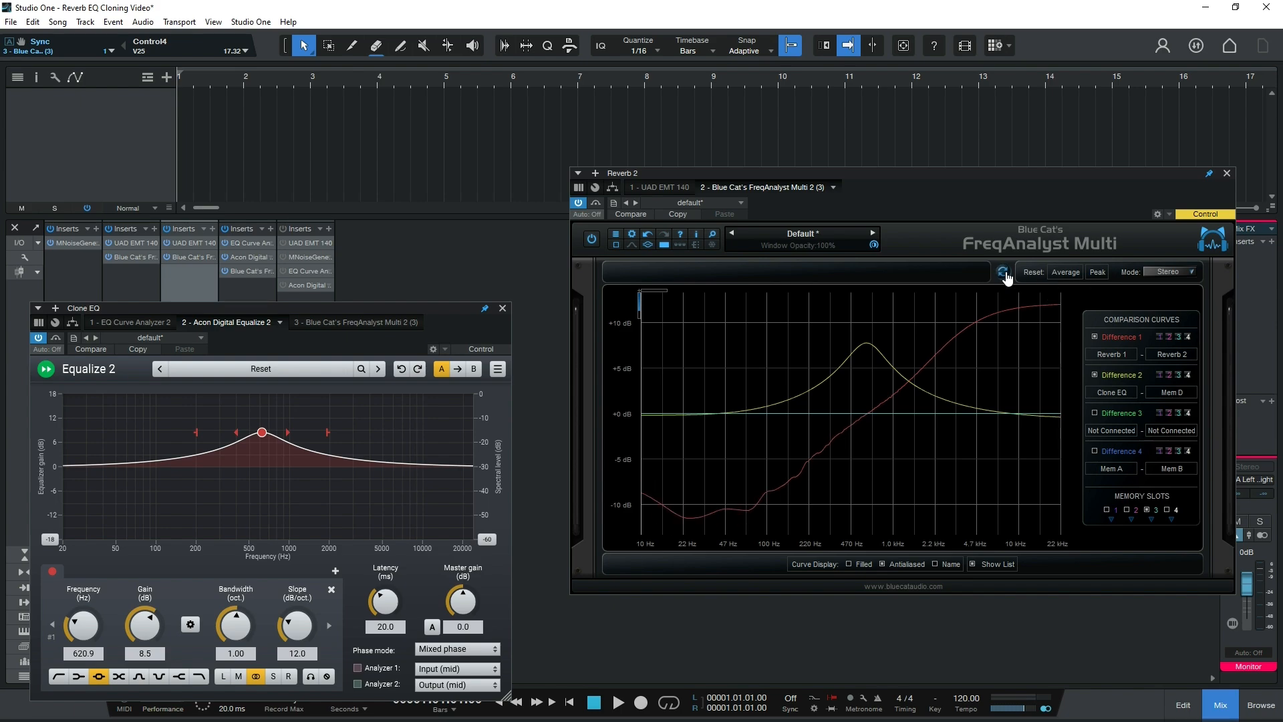
# Replace the peak band in Clone EQ's Equalize 2 with a high shelf at about 3119 Hz, 12.1 dB gain and 9.8 dB/oct slope
pyautogui.click(1005, 274)
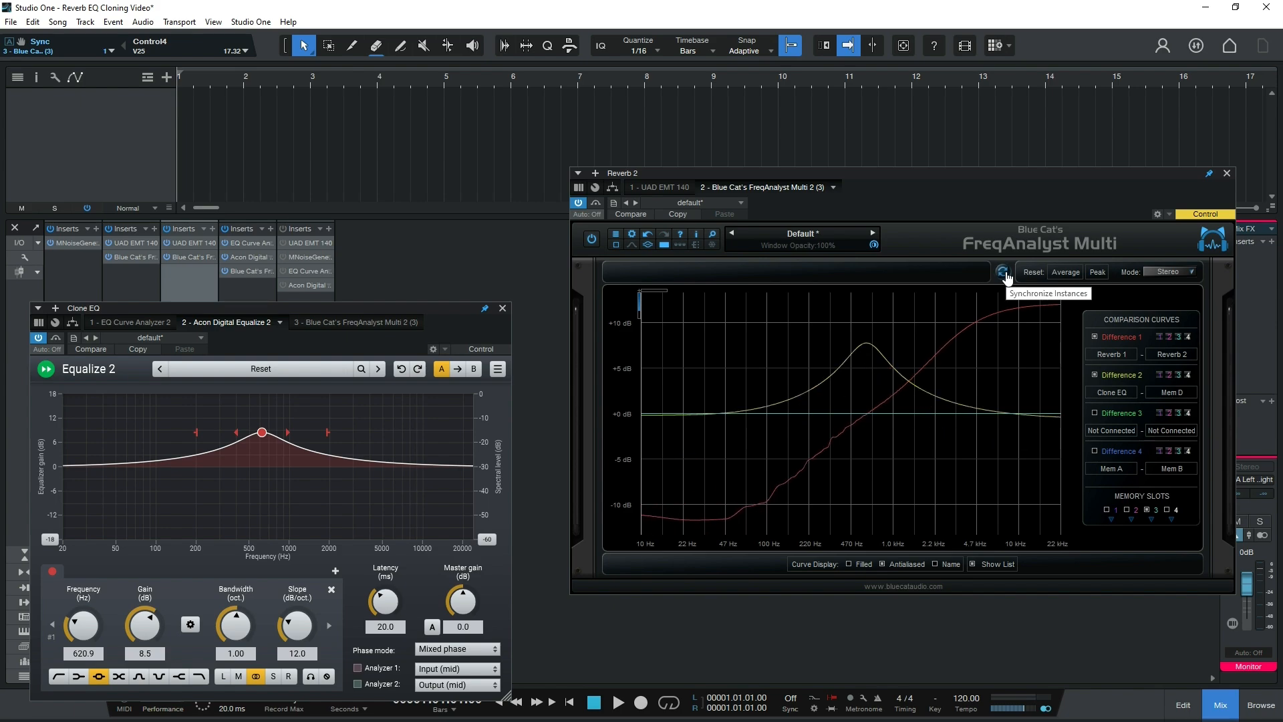
pyautogui.doubleClick(262, 432)
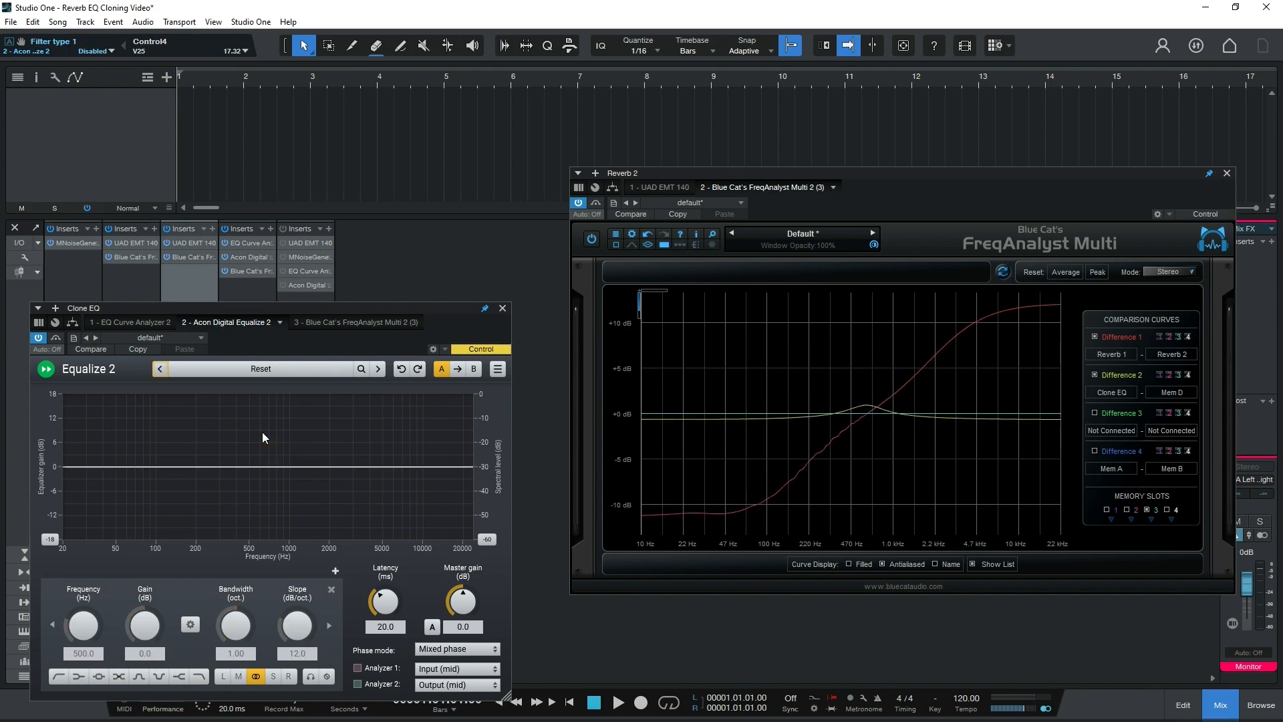
pyautogui.doubleClick(385, 467)
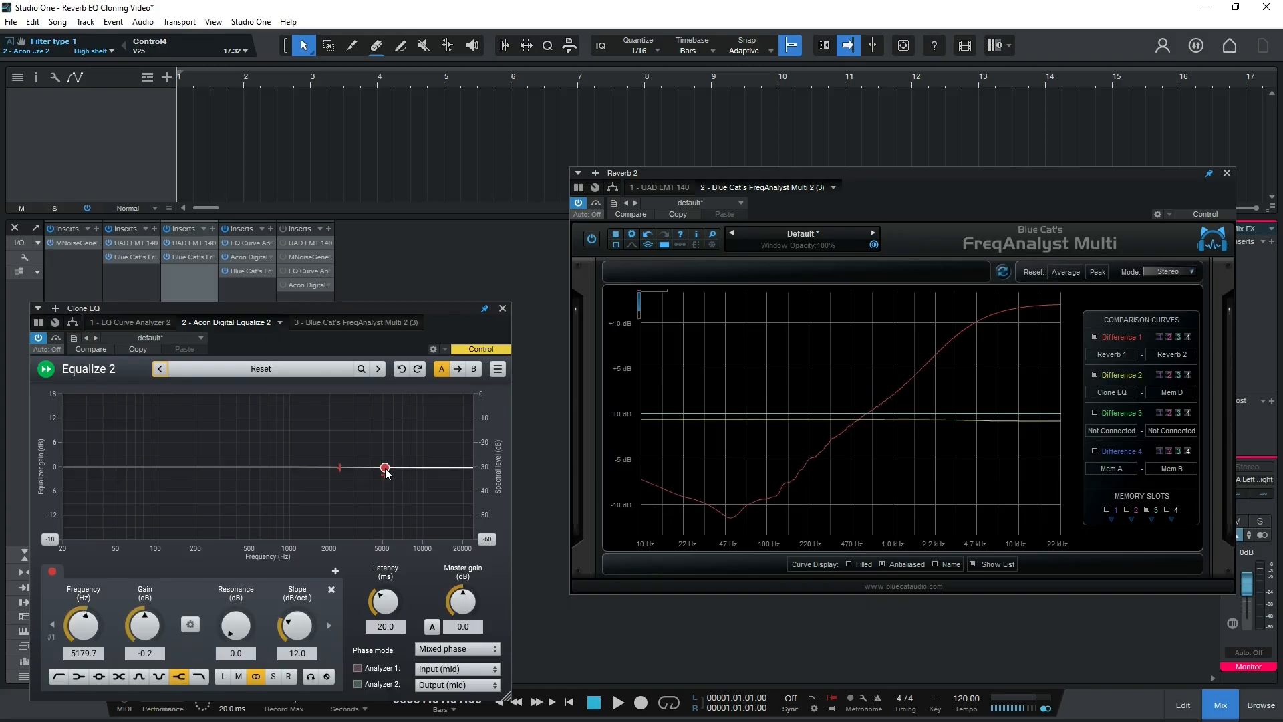
pyautogui.moveTo(385, 468); pyautogui.dragTo(355, 419)
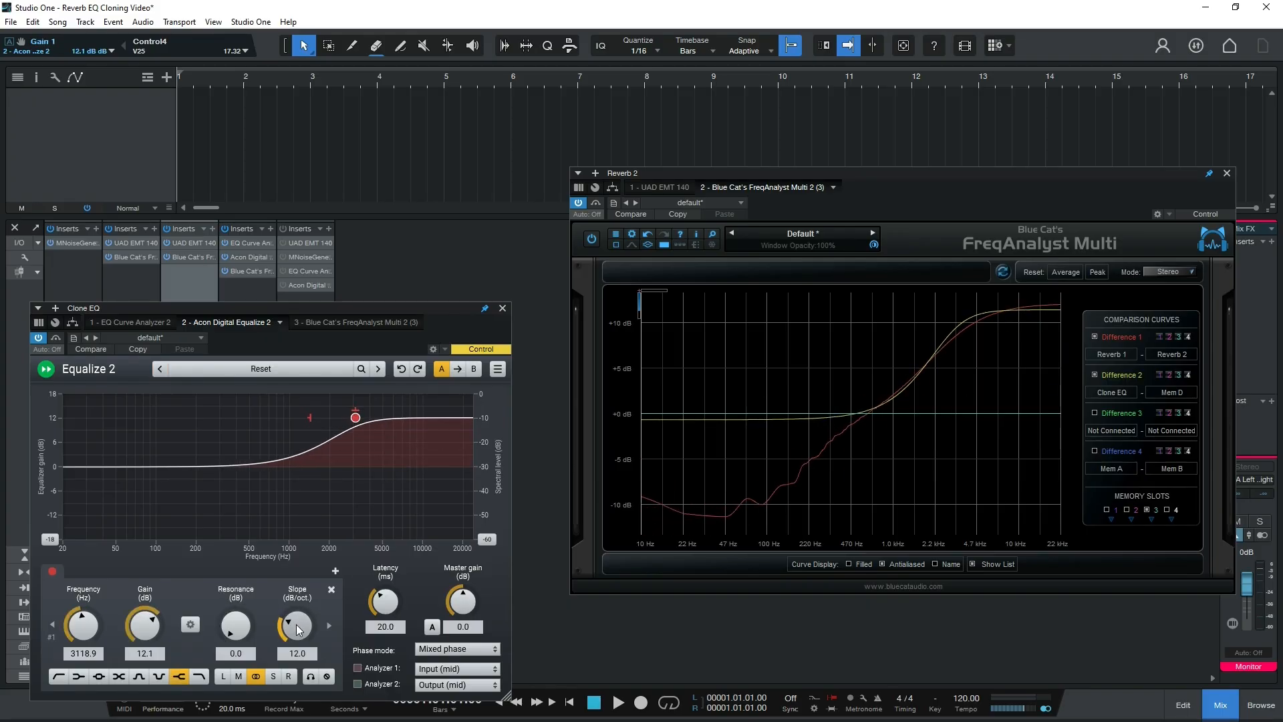
pyautogui.moveTo(298, 629); pyautogui.dragTo(296, 631)
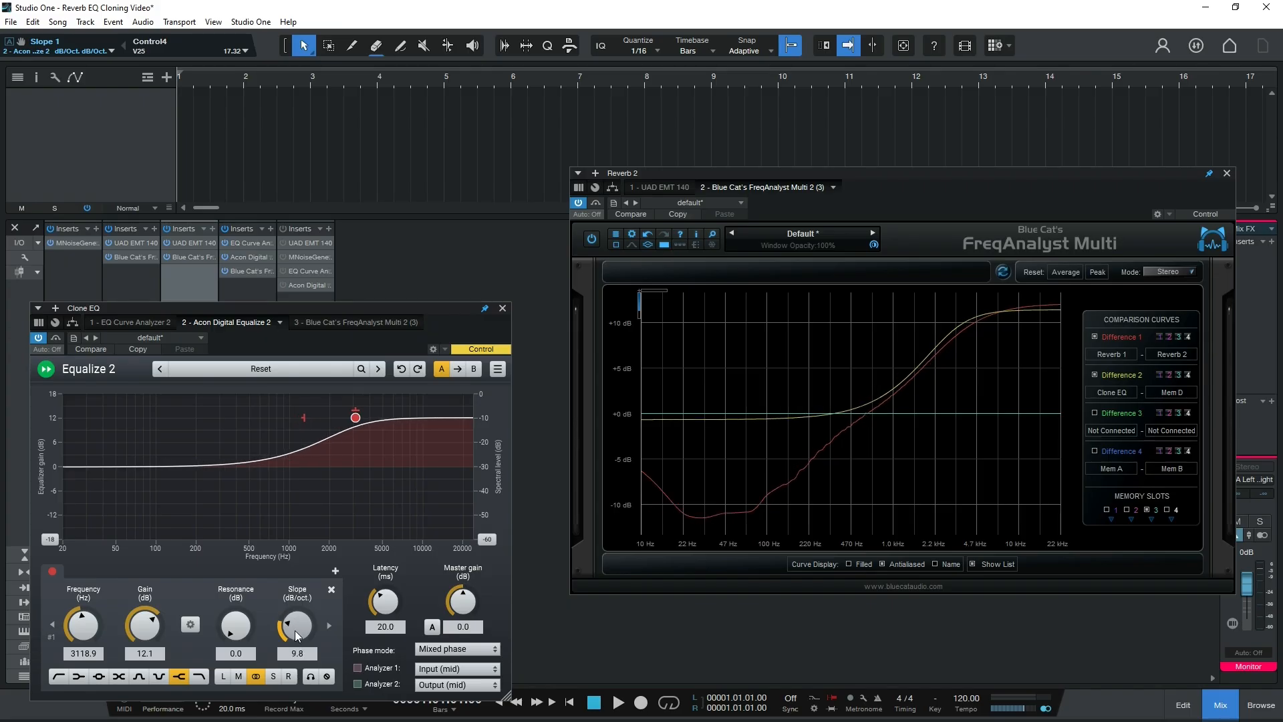
# Add a low shelf band to Equalize 2 at about 108 Hz with about -6.1 dB gain
pyautogui.doubleClick(172, 464)
pyautogui.moveTo(172, 463); pyautogui.dragTo(161, 492)
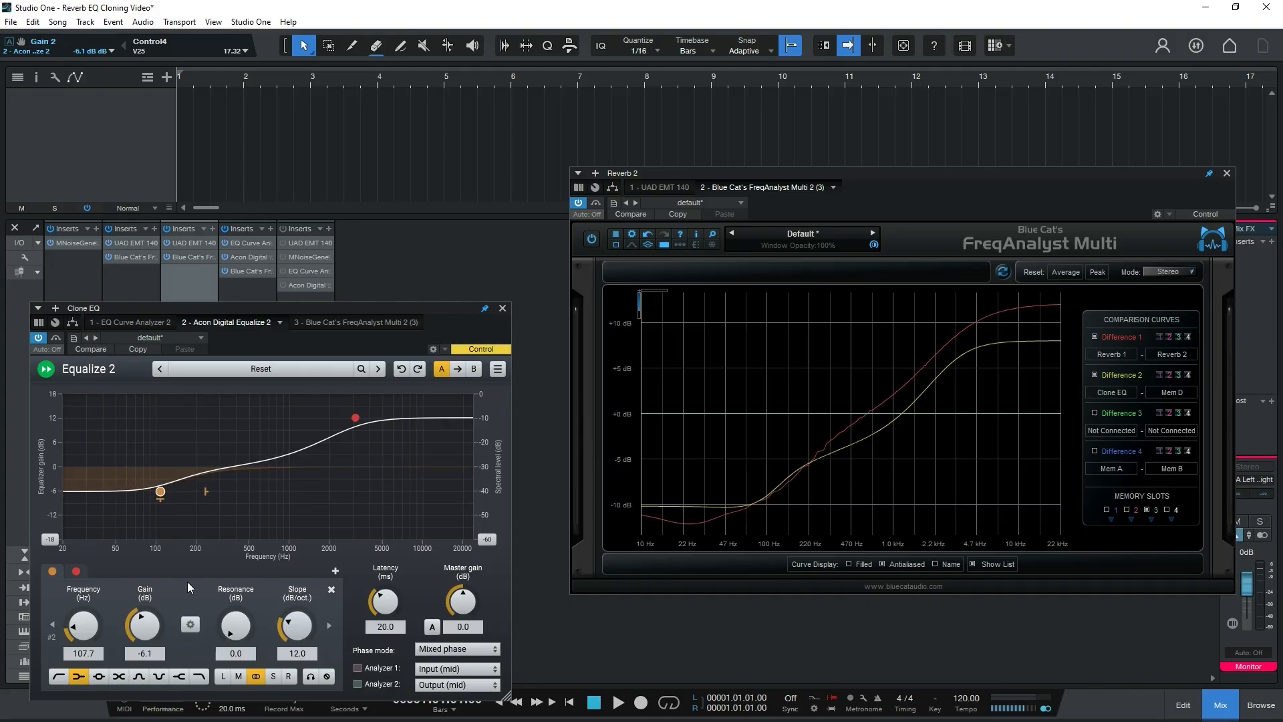
# Refine the high shelf to about 3192 Hz, 15.7 dB, 8.9 dB/oct and the low shelf to about 111 Hz, -6.7 dB, 11.3 dB/oct
pyautogui.moveTo(295, 628); pyautogui.dragTo(289, 652)
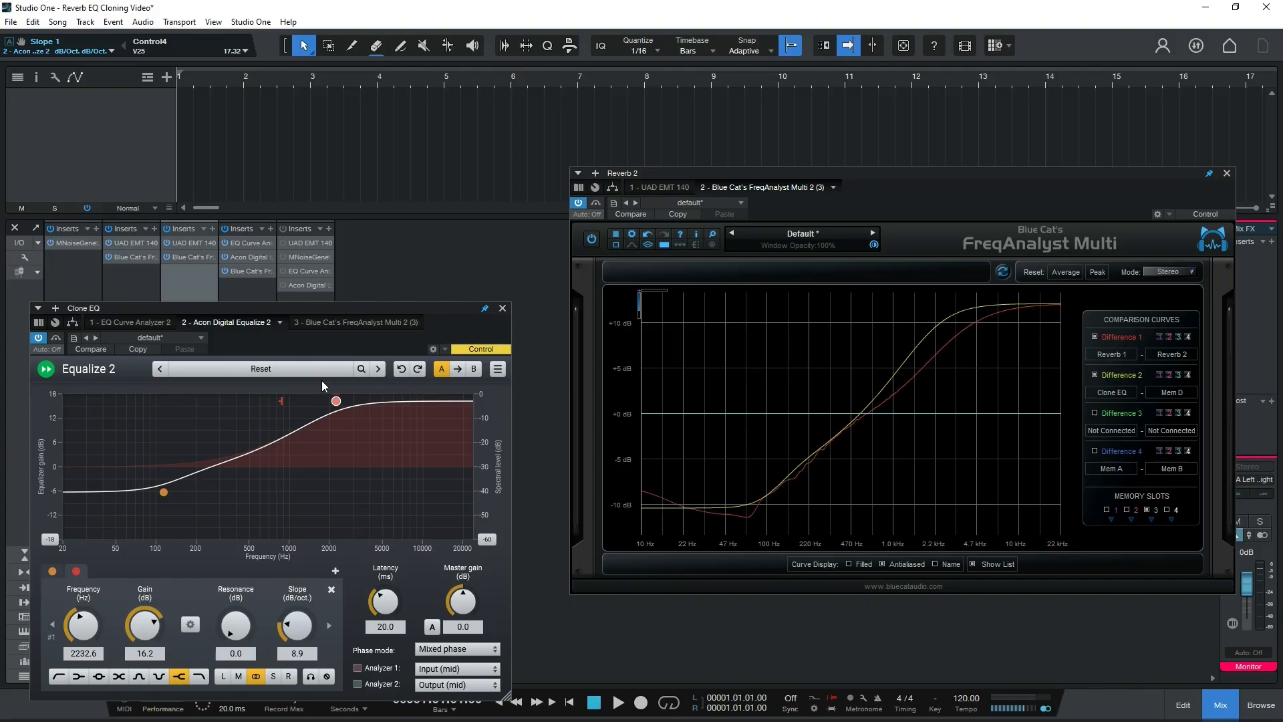
pyautogui.moveTo(336, 401); pyautogui.dragTo(357, 406)
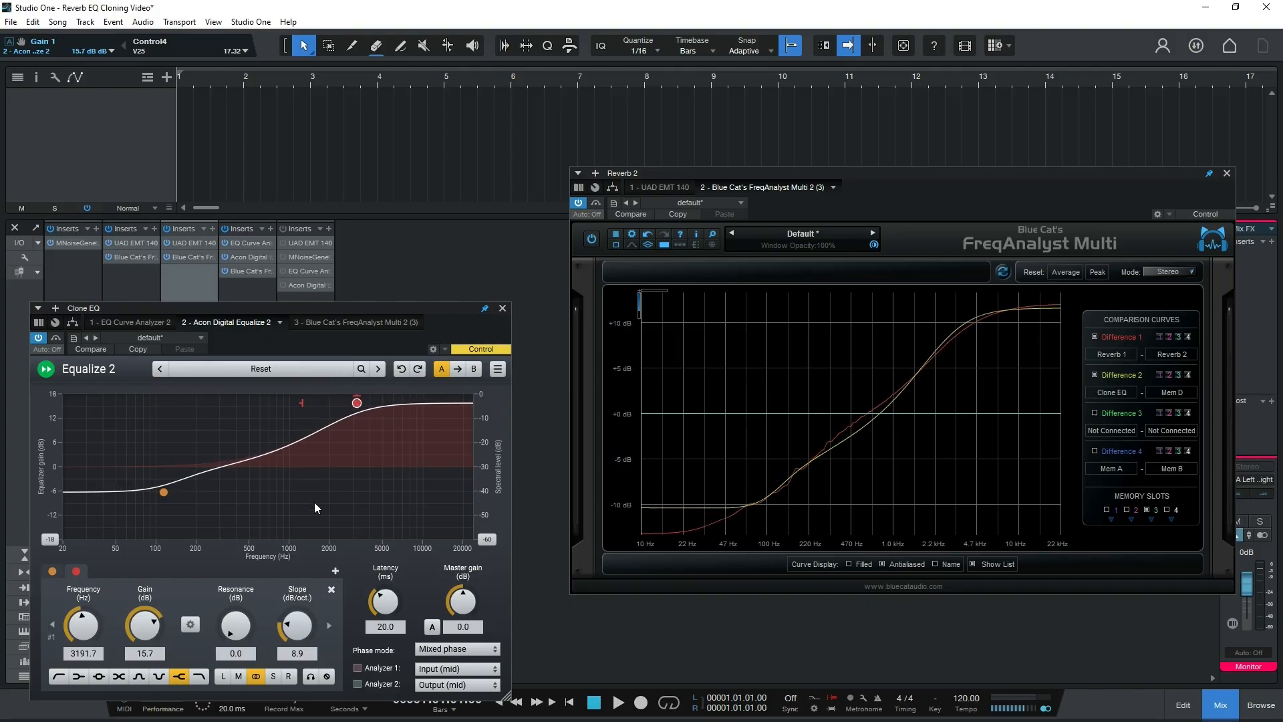
pyautogui.click(162, 493)
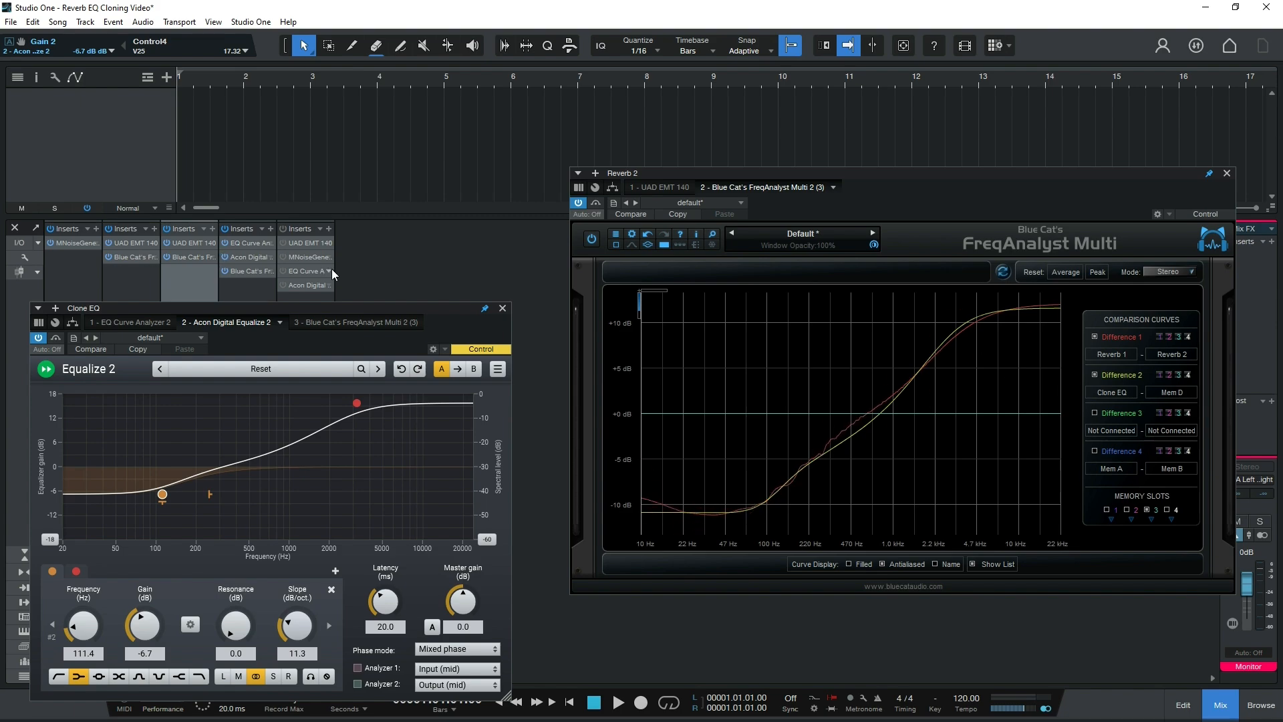
pyautogui.click(503, 309)
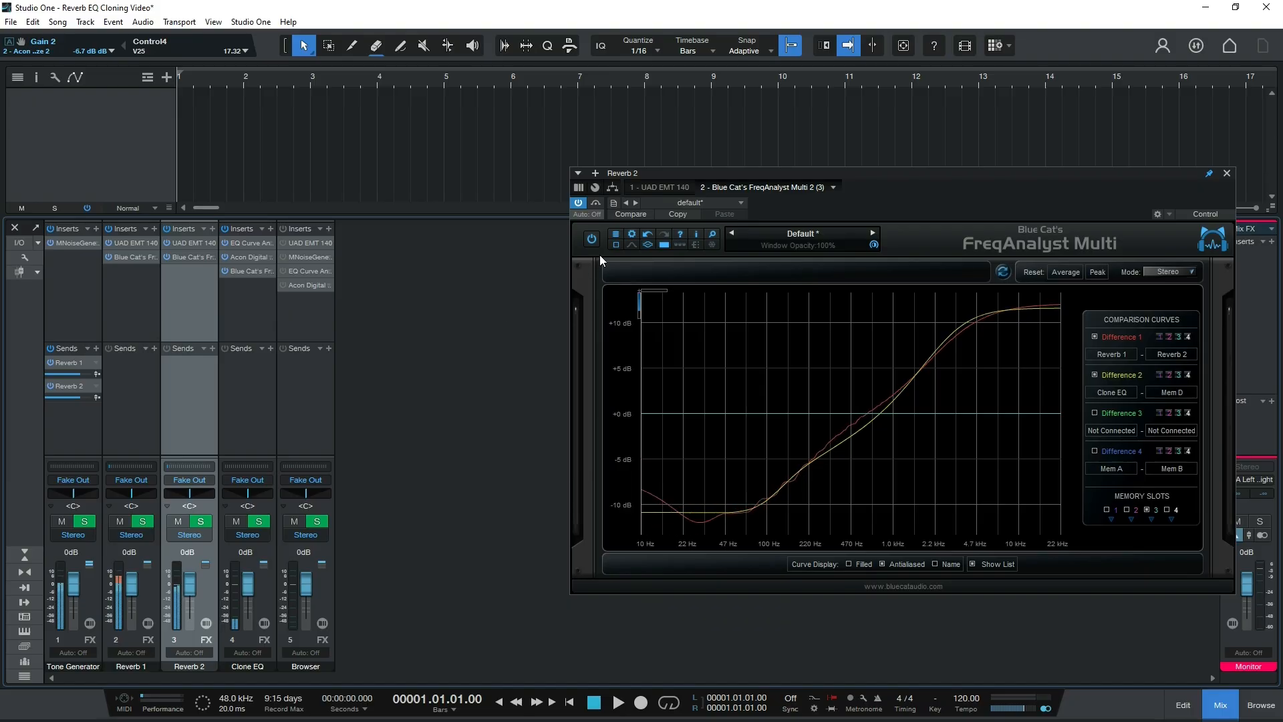
pyautogui.click(695, 203)
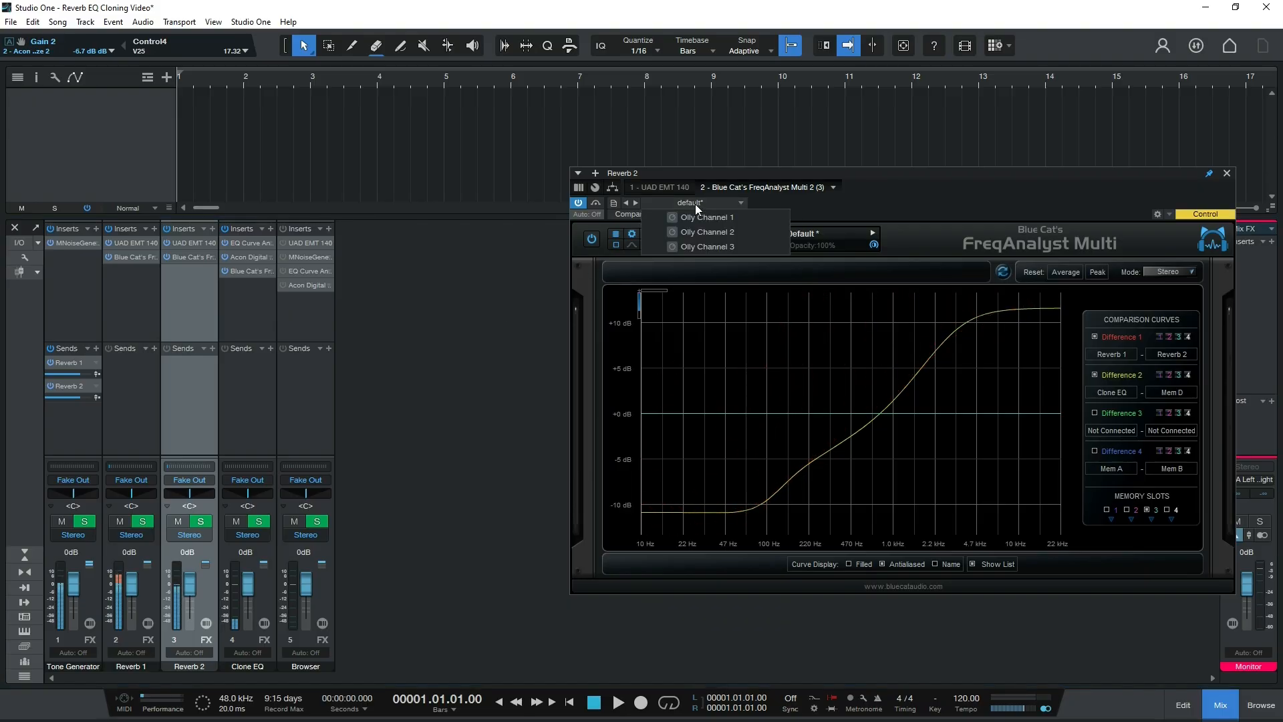
pyautogui.click(828, 208)
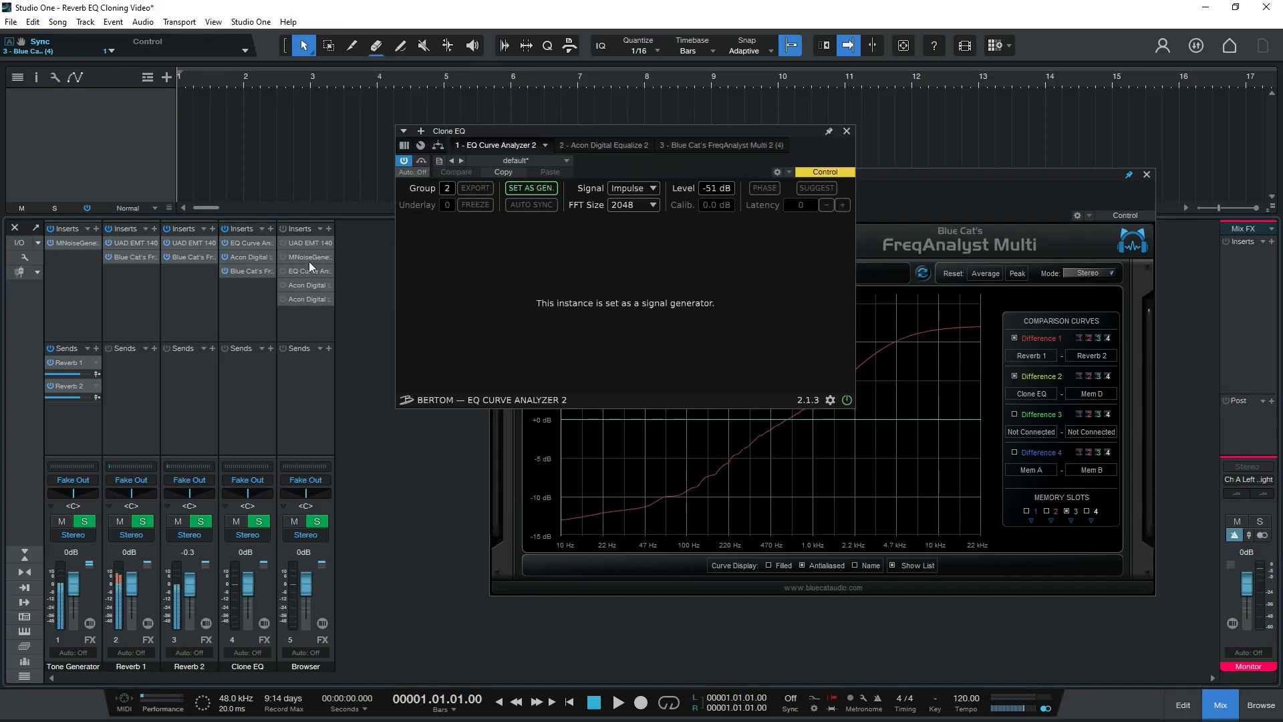
# Add the Browser channel's EQ Curve Analyzer 2 at the end of Clone EQ's inserts as an active group 2 analyzer with a -52 dB level
pyautogui.moveTo(311, 270); pyautogui.dragTo(247, 302)
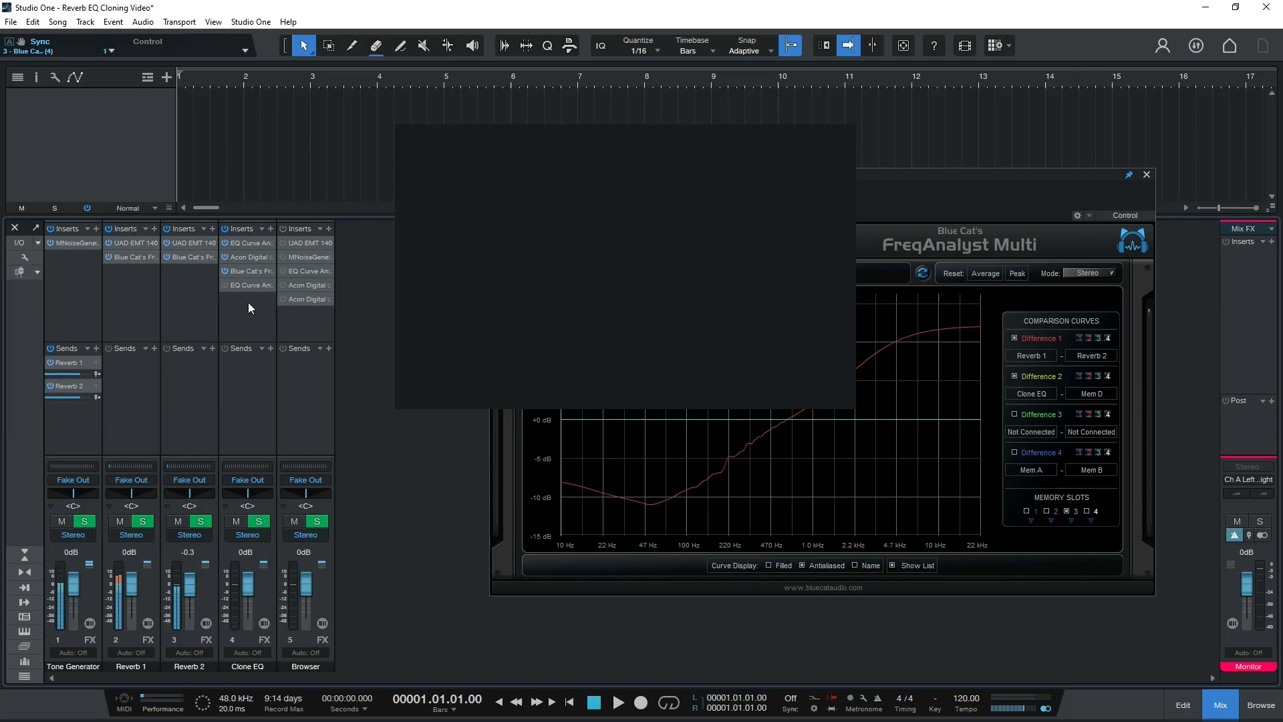
pyautogui.click(225, 286)
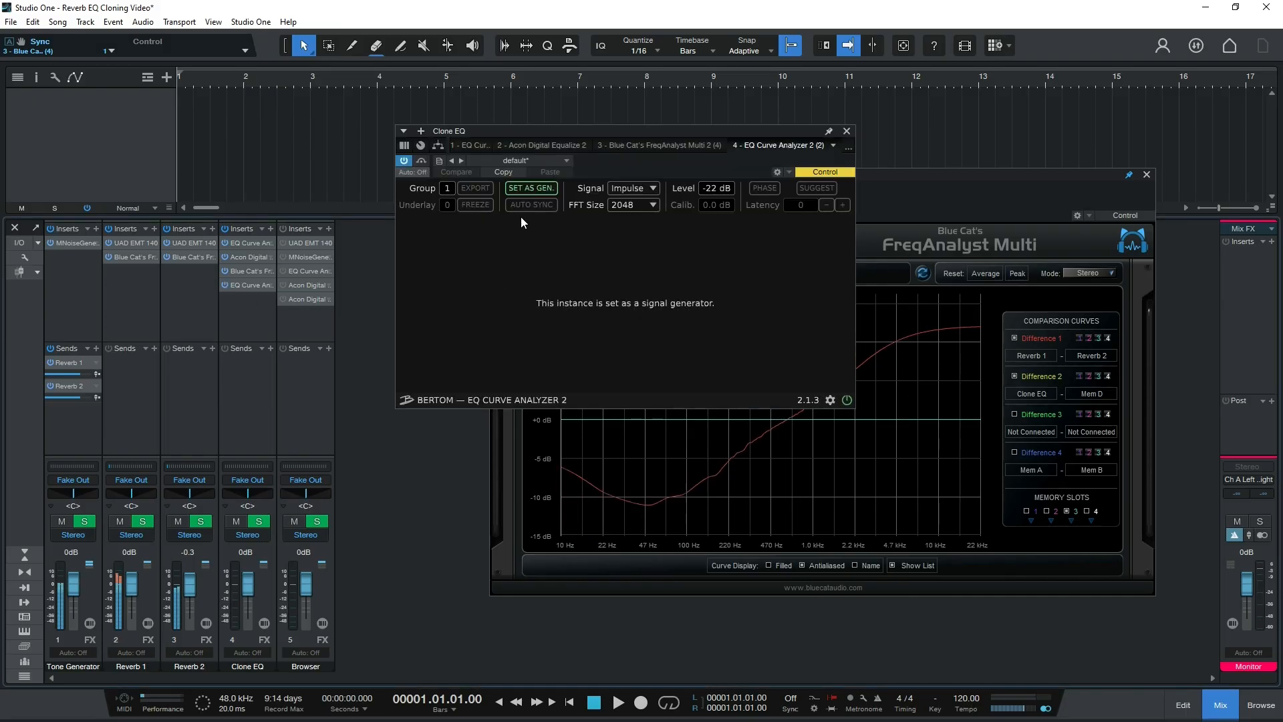
pyautogui.moveTo(454, 191); pyautogui.dragTo(455, 179)
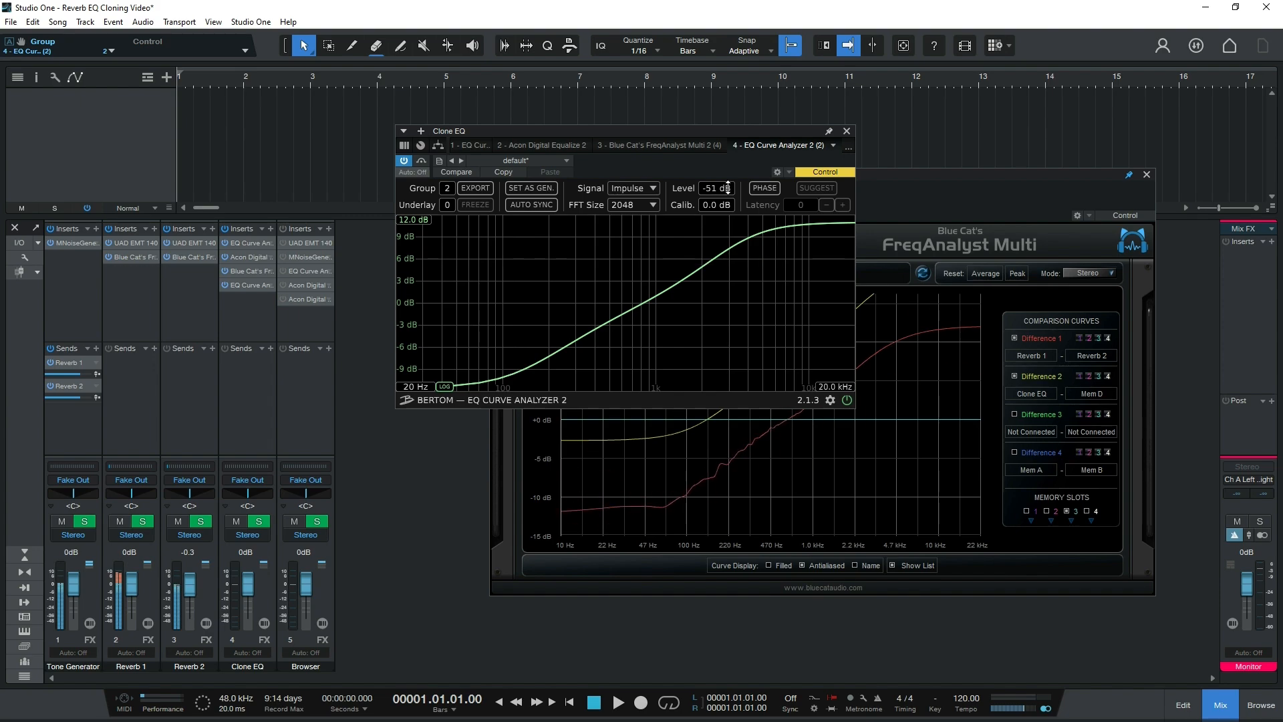
pyautogui.moveTo(727, 187); pyautogui.dragTo(728, 191)
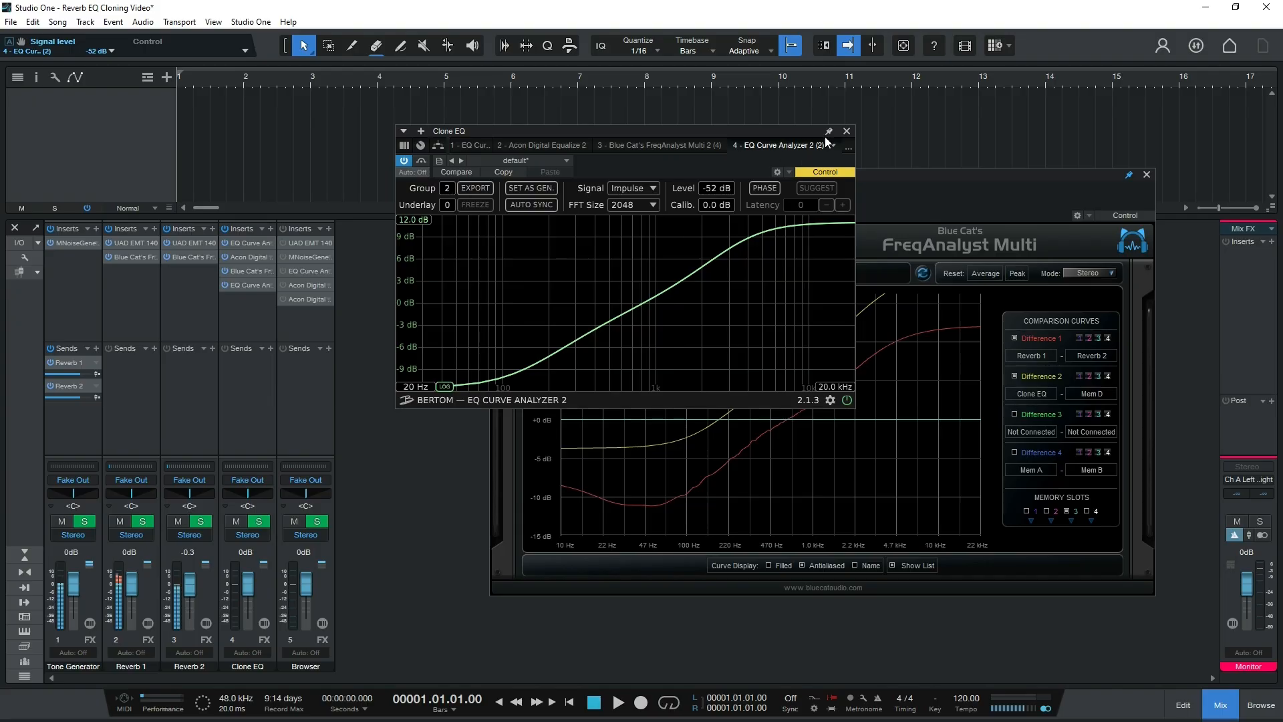
pyautogui.click(846, 131)
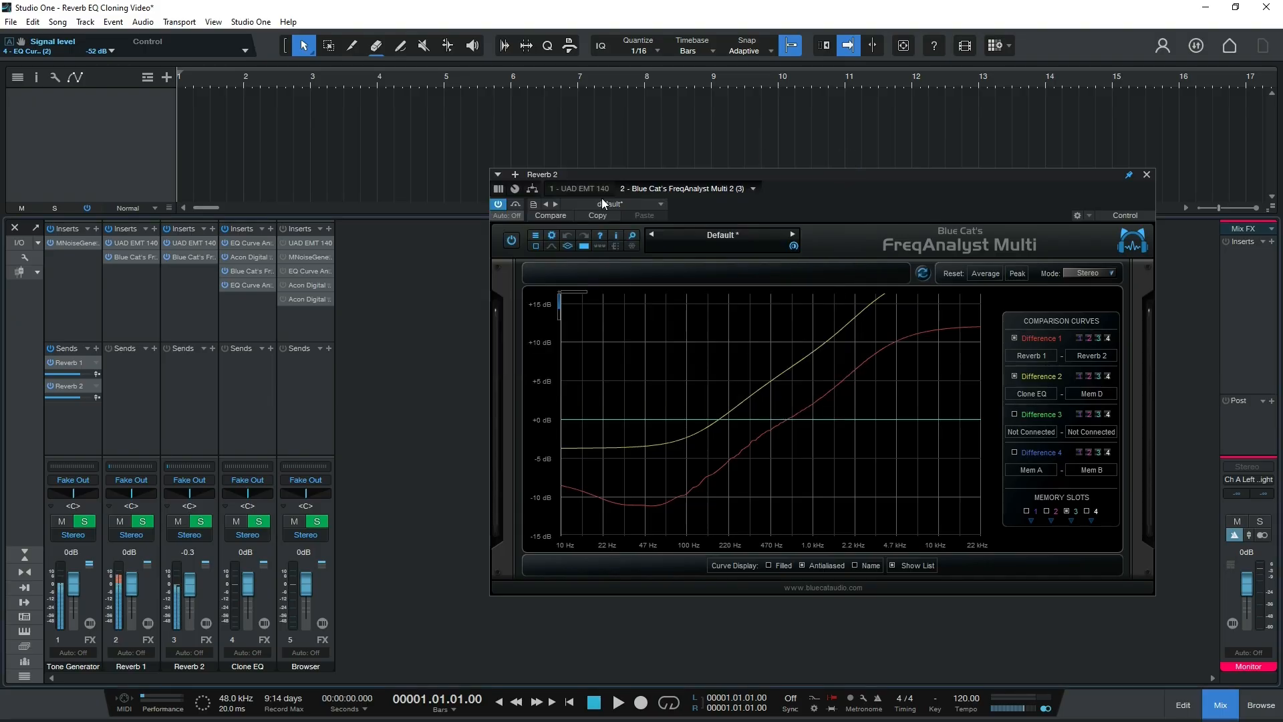
# Place Clone EQ's first EQ Curve Analyzer 2 window clear of the FreqAnalyst Multi controls and resync the difference curves
pyautogui.click(304, 272)
pyautogui.click(304, 271)
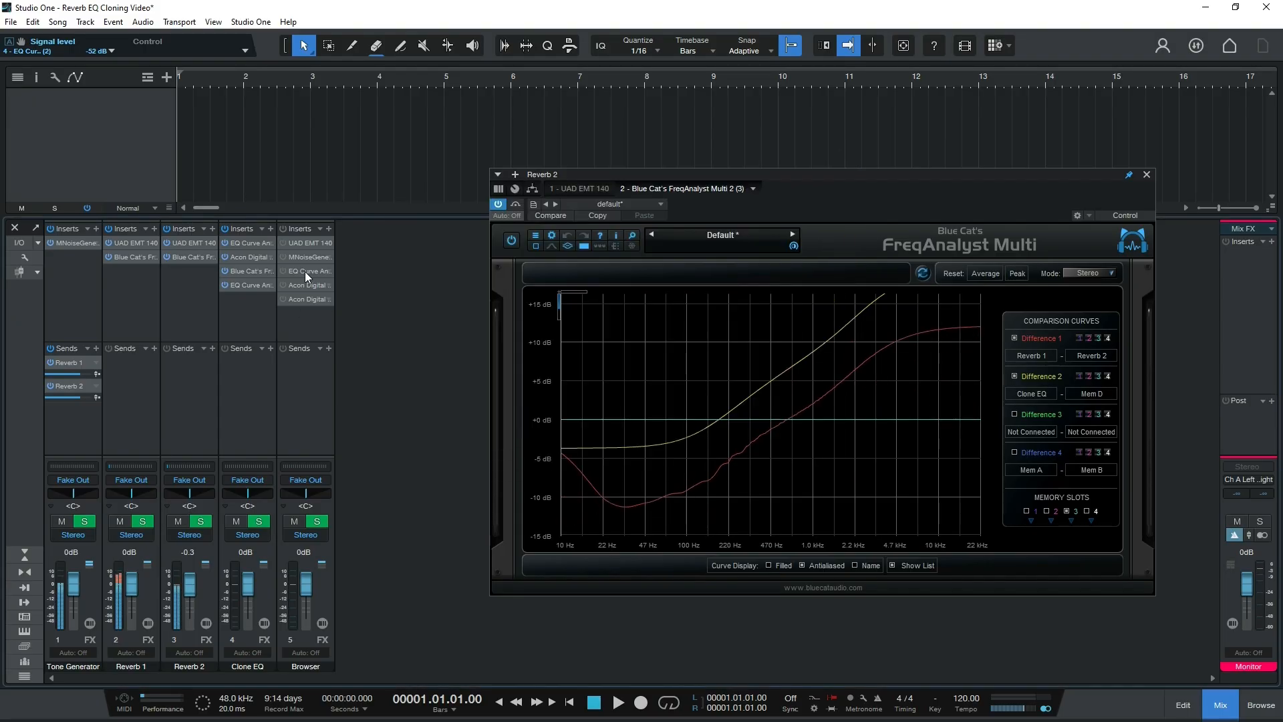
pyautogui.click(254, 243)
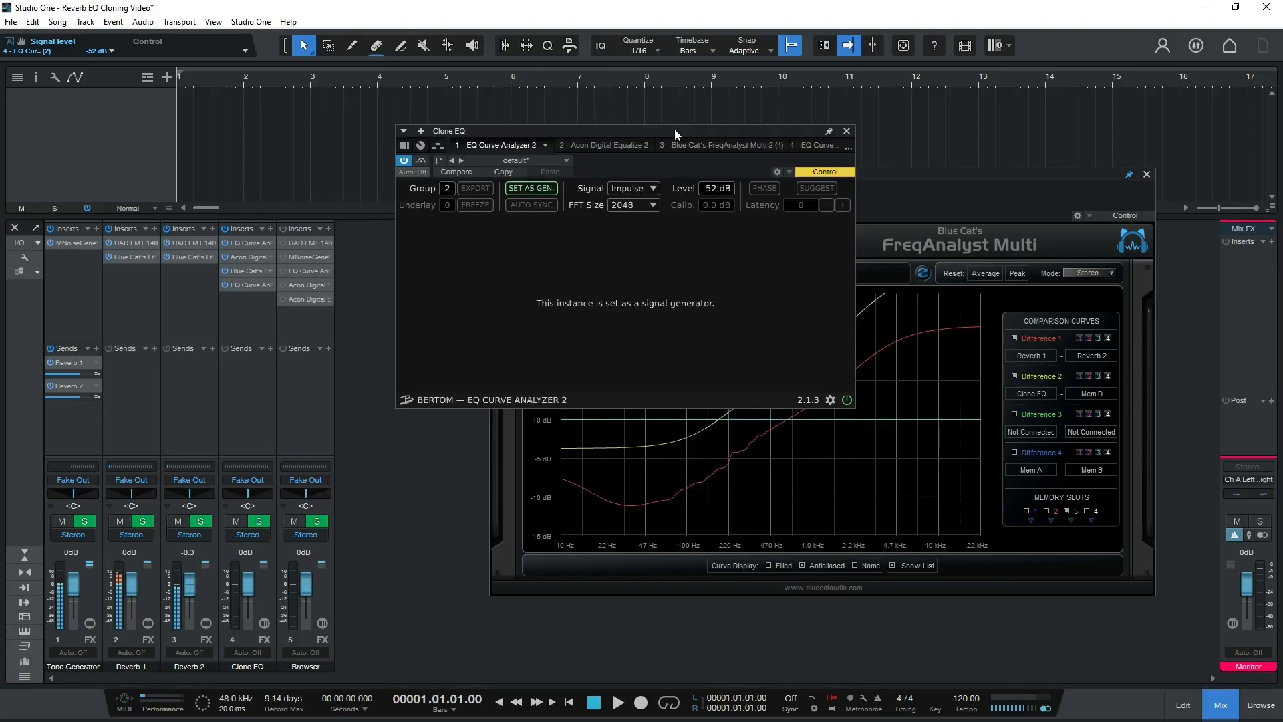
pyautogui.moveTo(675, 130); pyautogui.dragTo(412, 129)
pyautogui.click(924, 277)
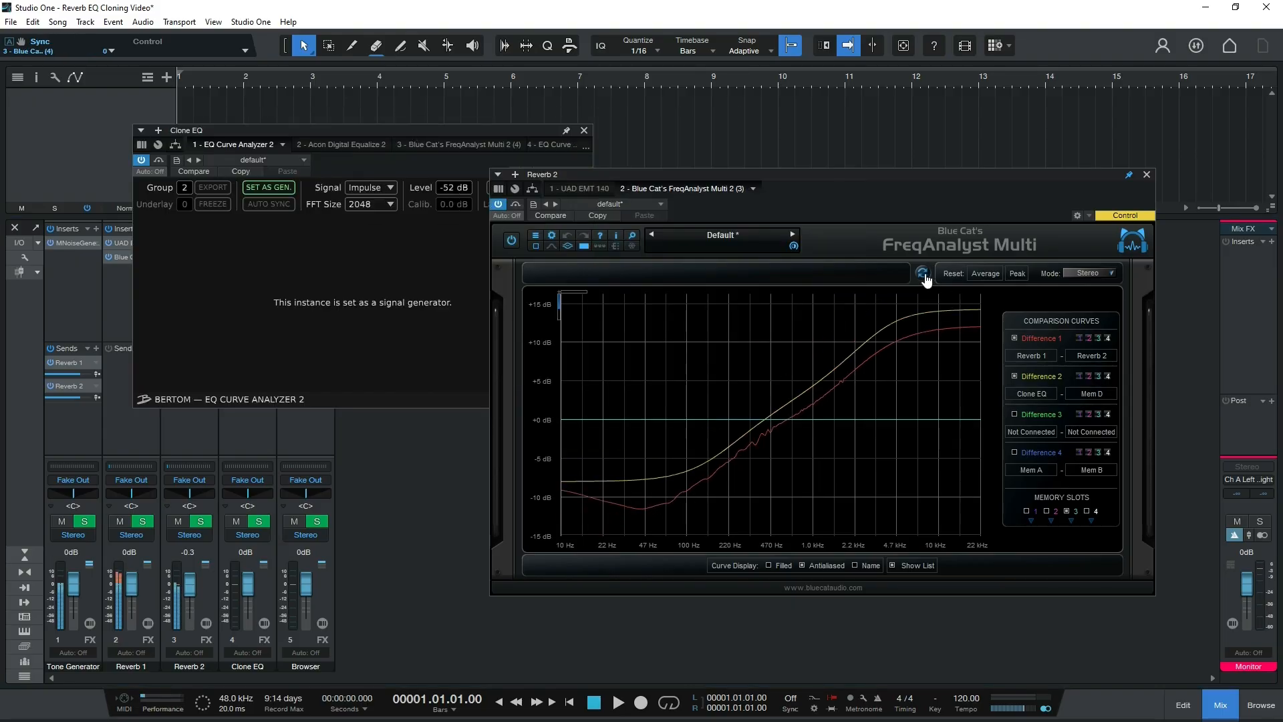
pyautogui.click(925, 276)
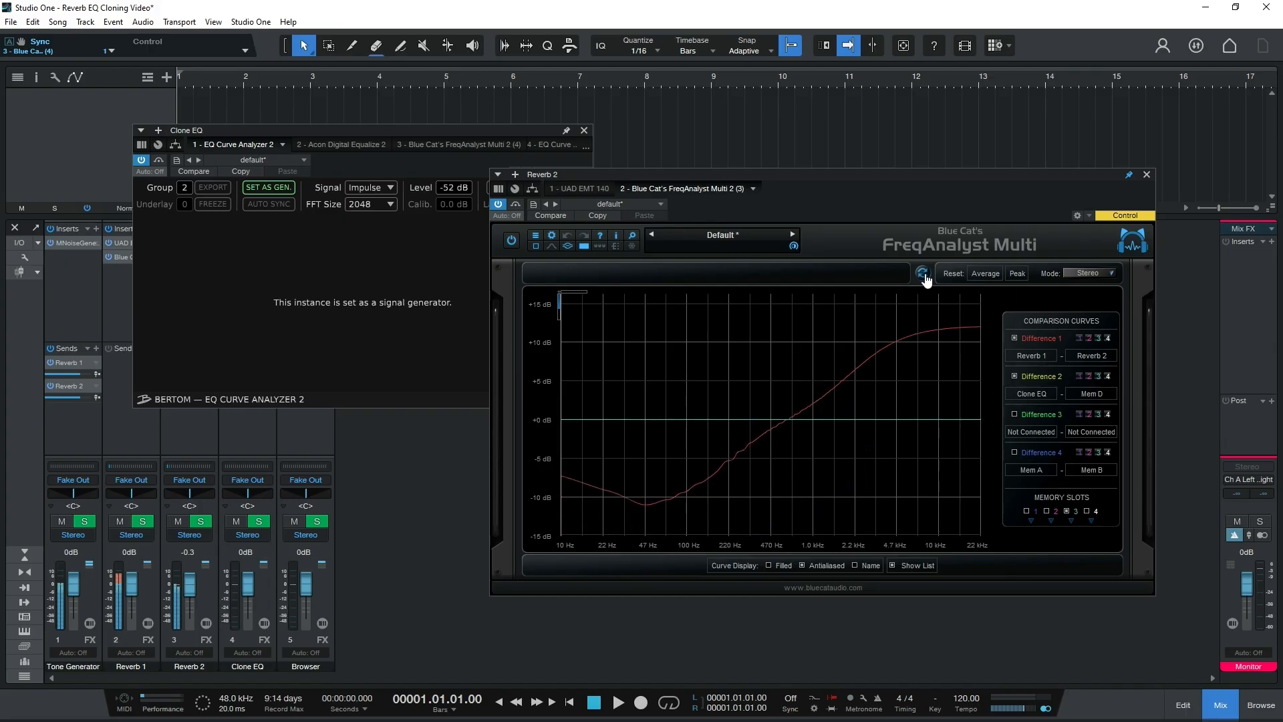
# Set the signal level of Clone EQ's first EQ Curve Analyzer 2 to -51 dB and close its window
pyautogui.click(443, 249)
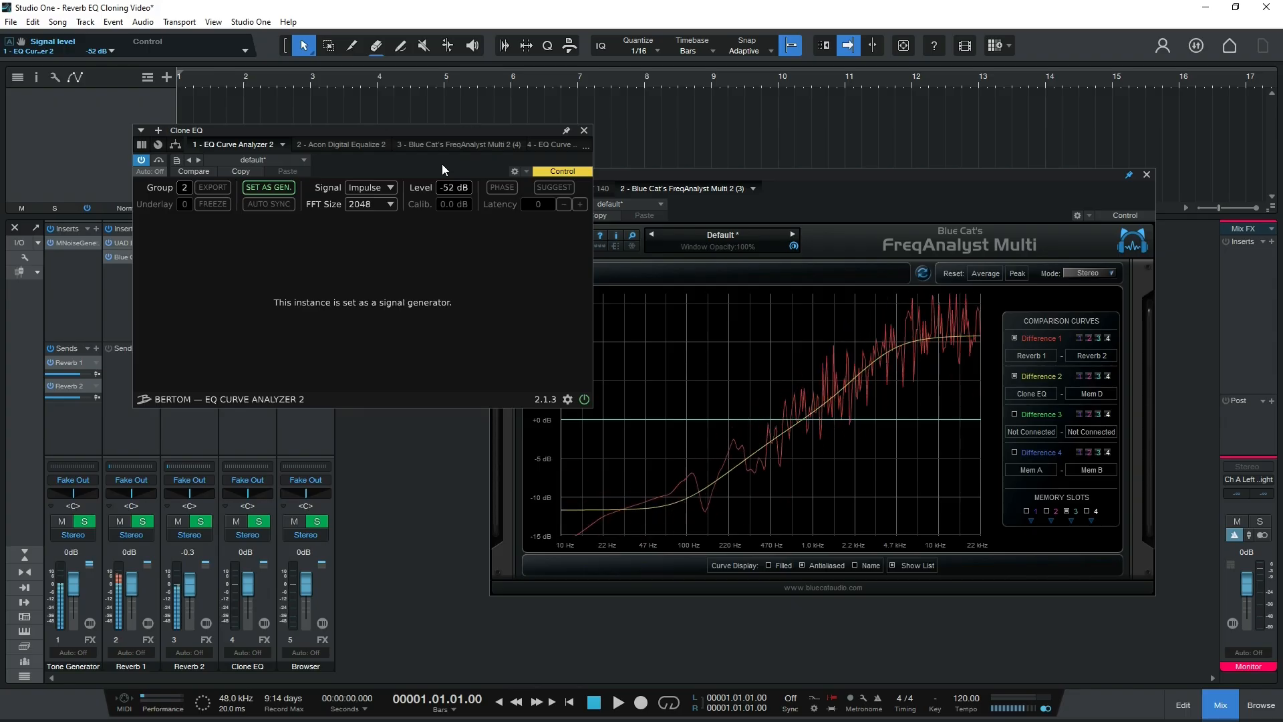
pyautogui.moveTo(442, 165); pyautogui.dragTo(442, 163)
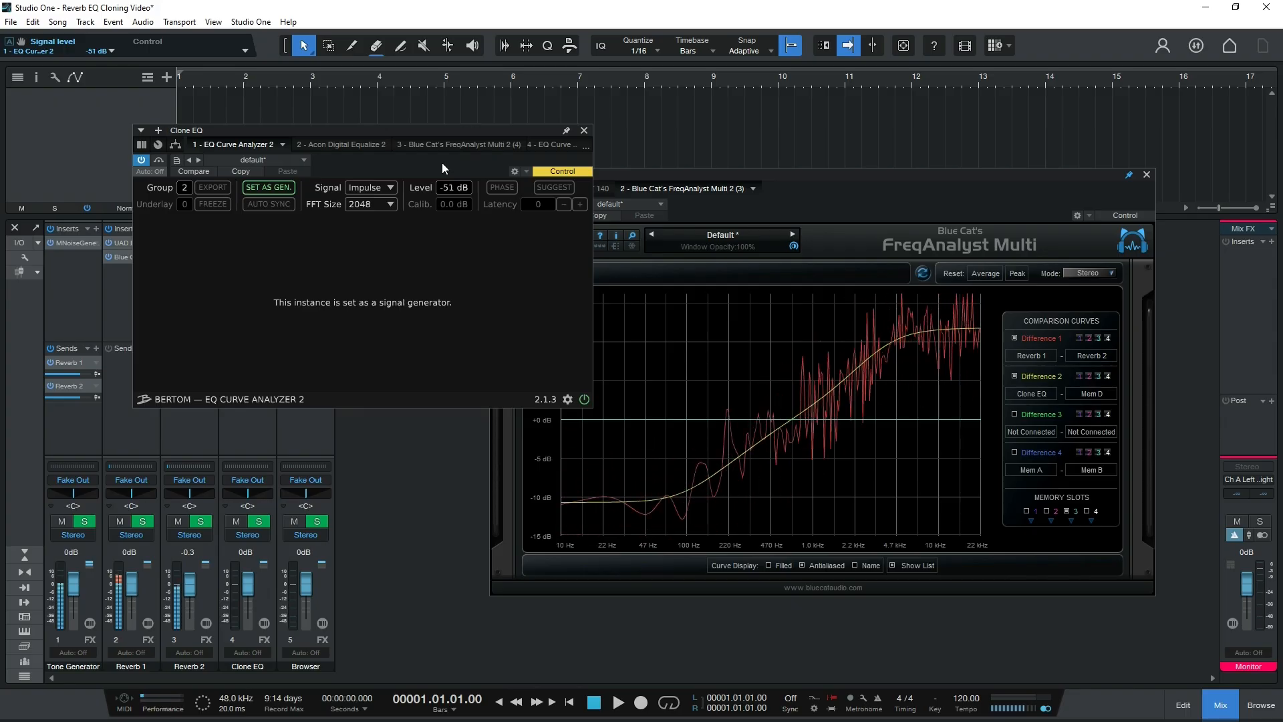
pyautogui.click(584, 130)
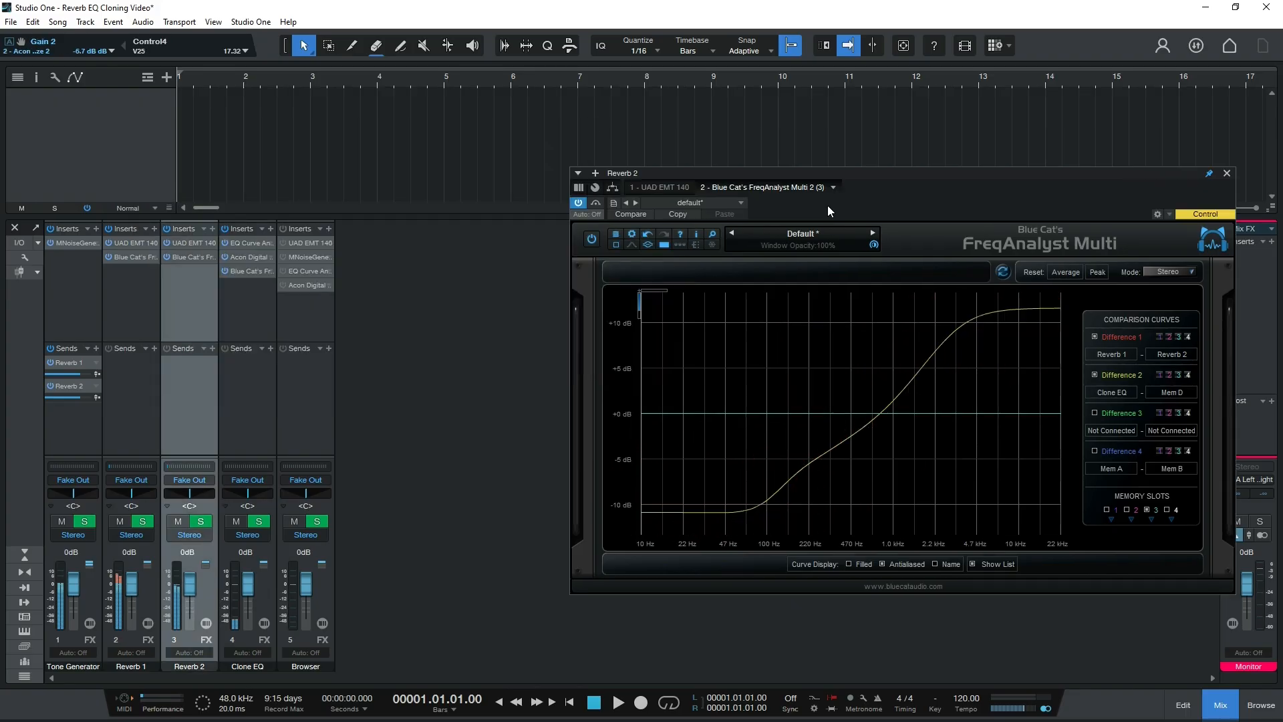